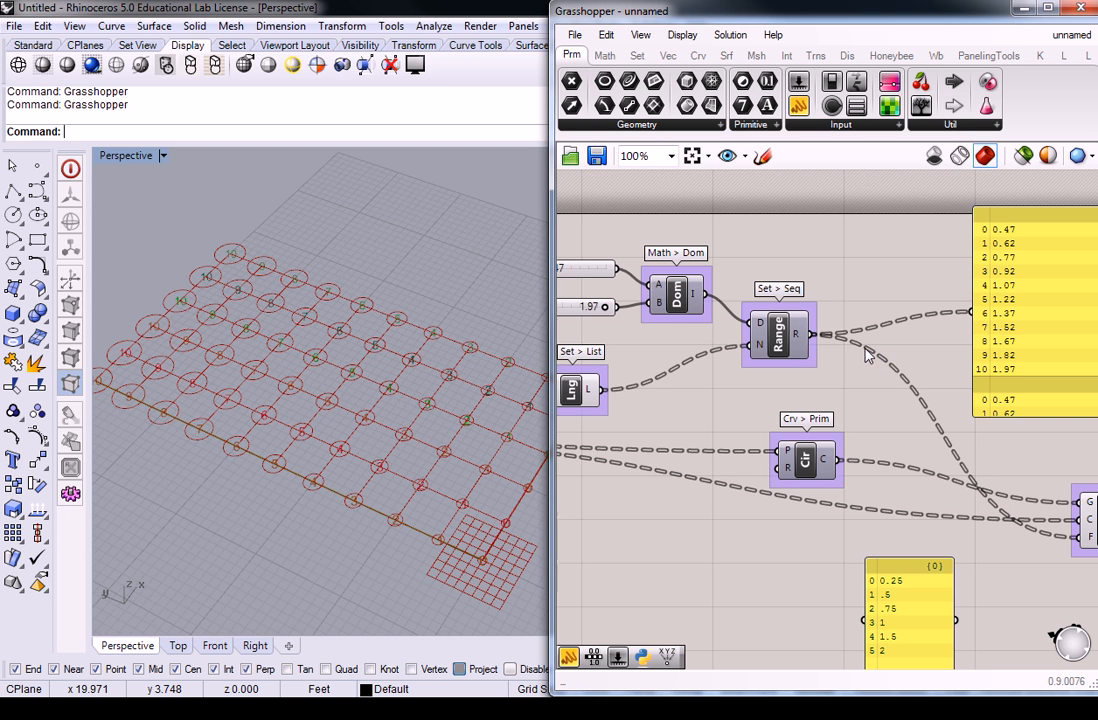
# Step: Add a Param Viewer beside the Scale component and connect Scale's geometry output to it
pyautogui.moveTo(876, 358); pyautogui.dragTo(727, 314, button='right')
pyautogui.moveTo(980, 465)
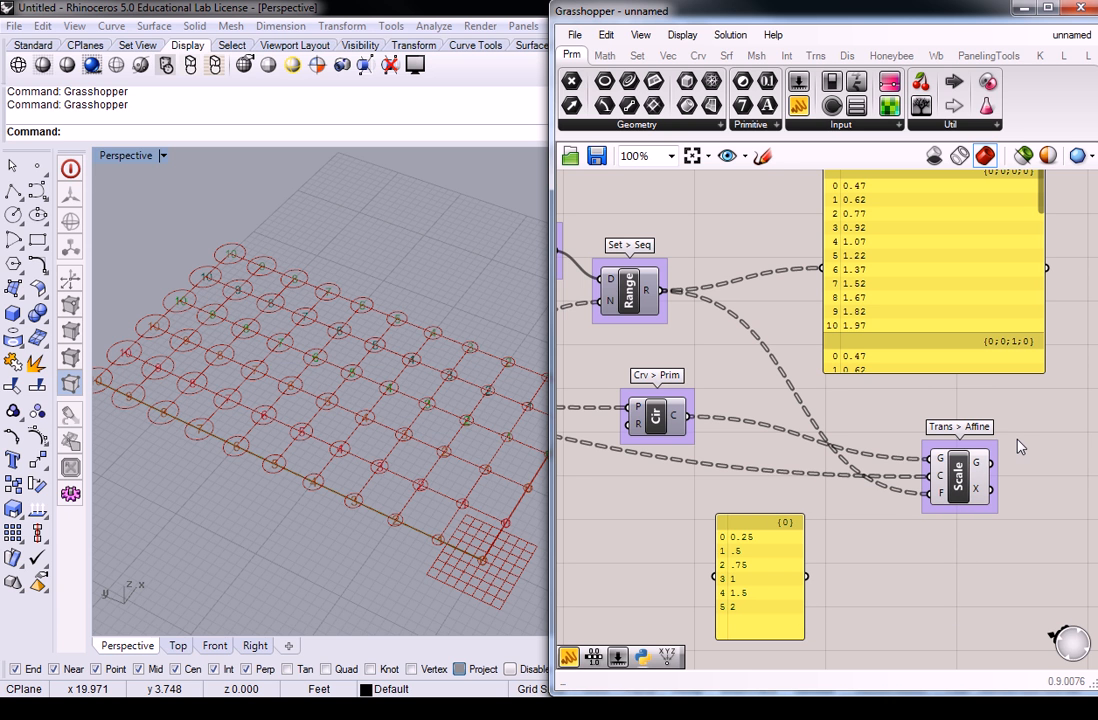
pyautogui.moveTo(1014, 394); pyautogui.dragTo(904, 375, button='right')
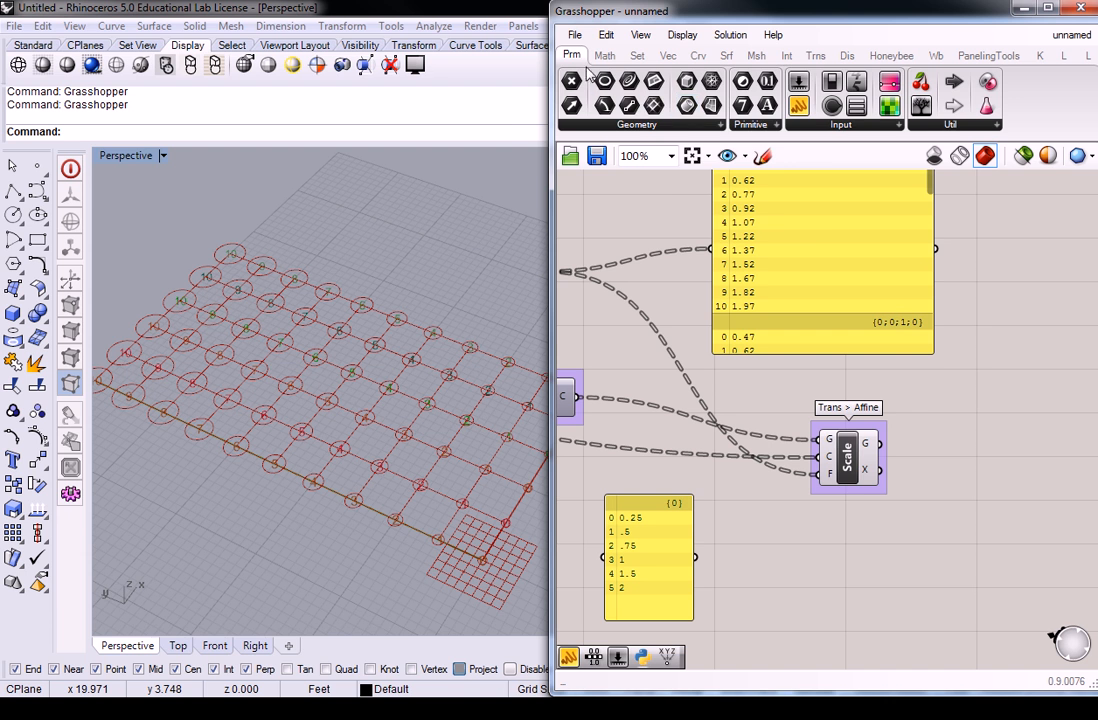
pyautogui.click(950, 125)
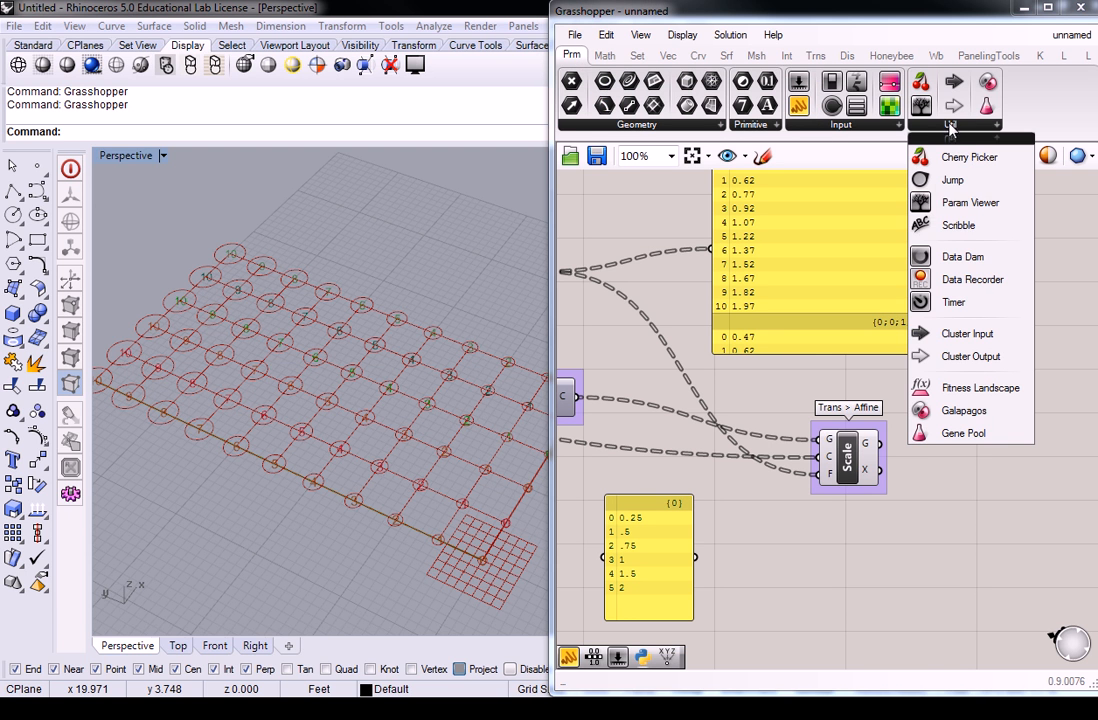
pyautogui.click(968, 204)
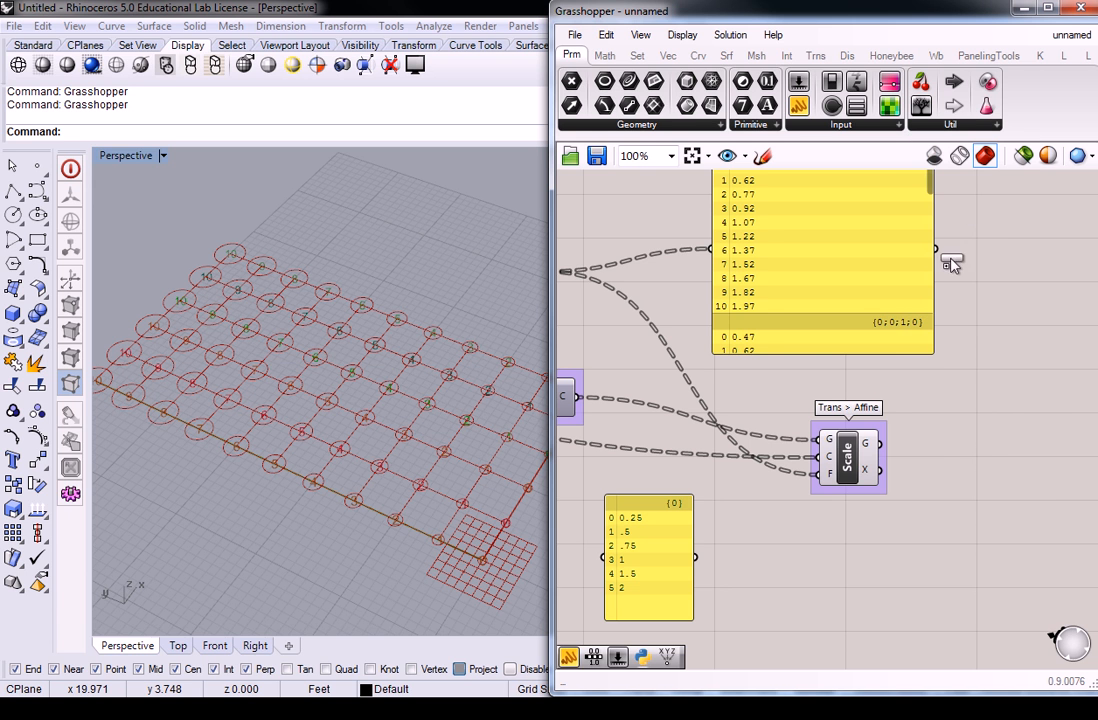
pyautogui.click(976, 474)
pyautogui.moveTo(968, 458); pyautogui.dragTo(853, 437, button='right')
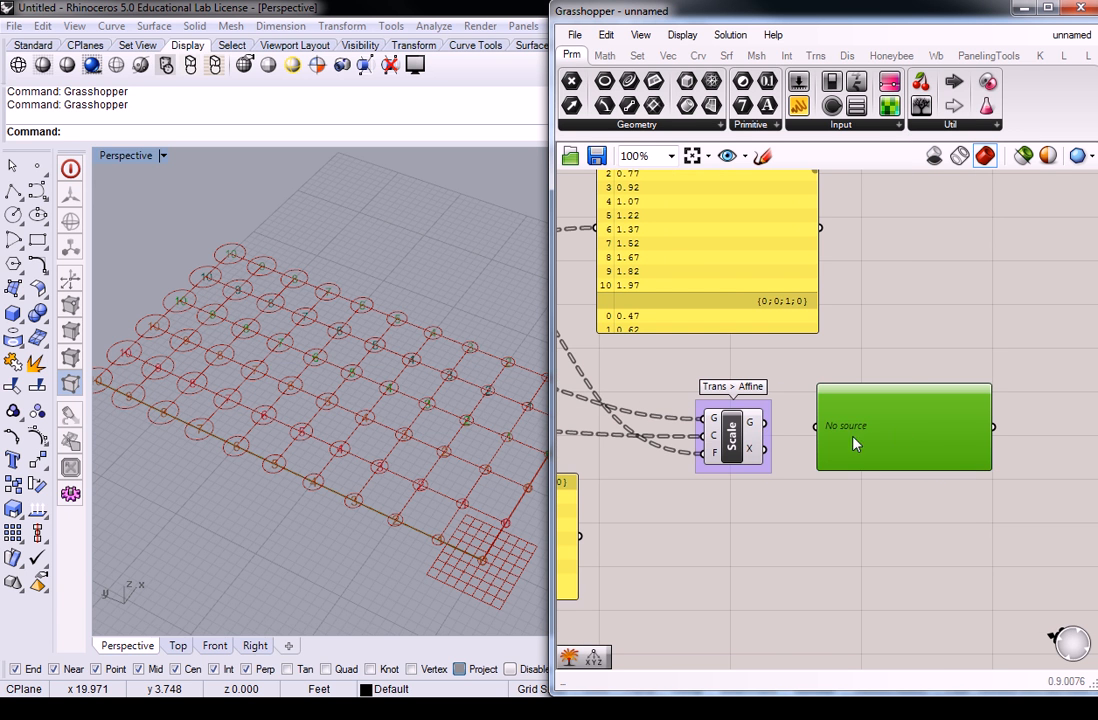
pyautogui.moveTo(777, 432); pyautogui.dragTo(816, 429)
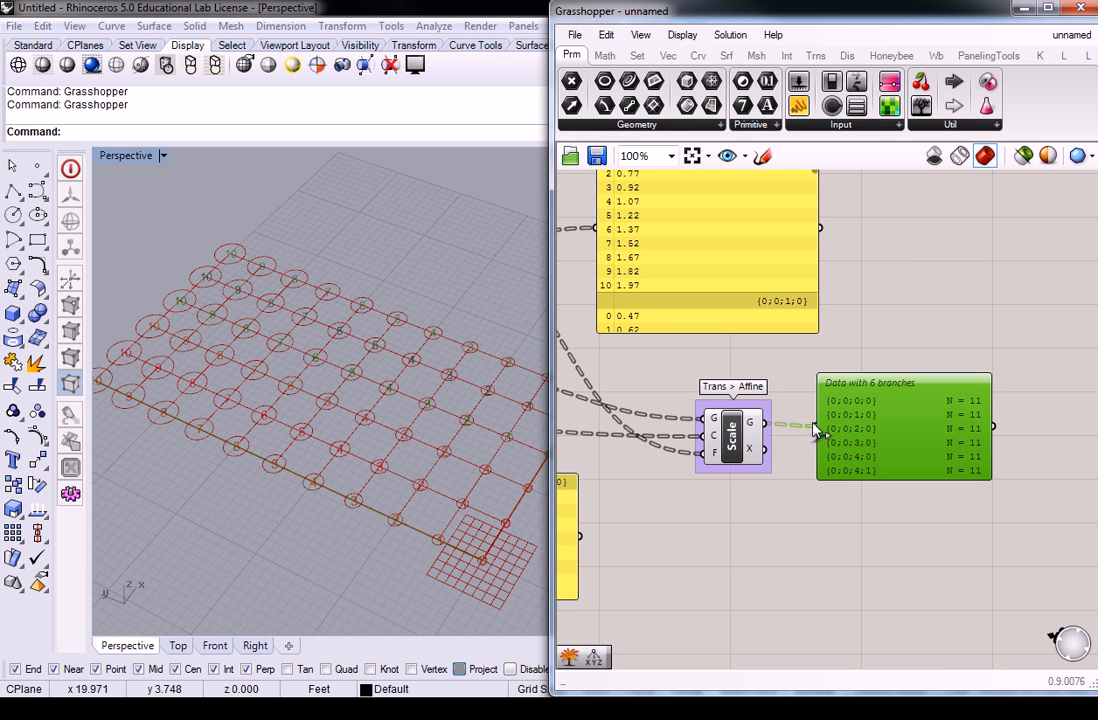
# Step: Display the Param Viewer's data as a drawn tree, enlarge the viewer and reposition it beside the Scale component
pyautogui.rightClick(892, 438)
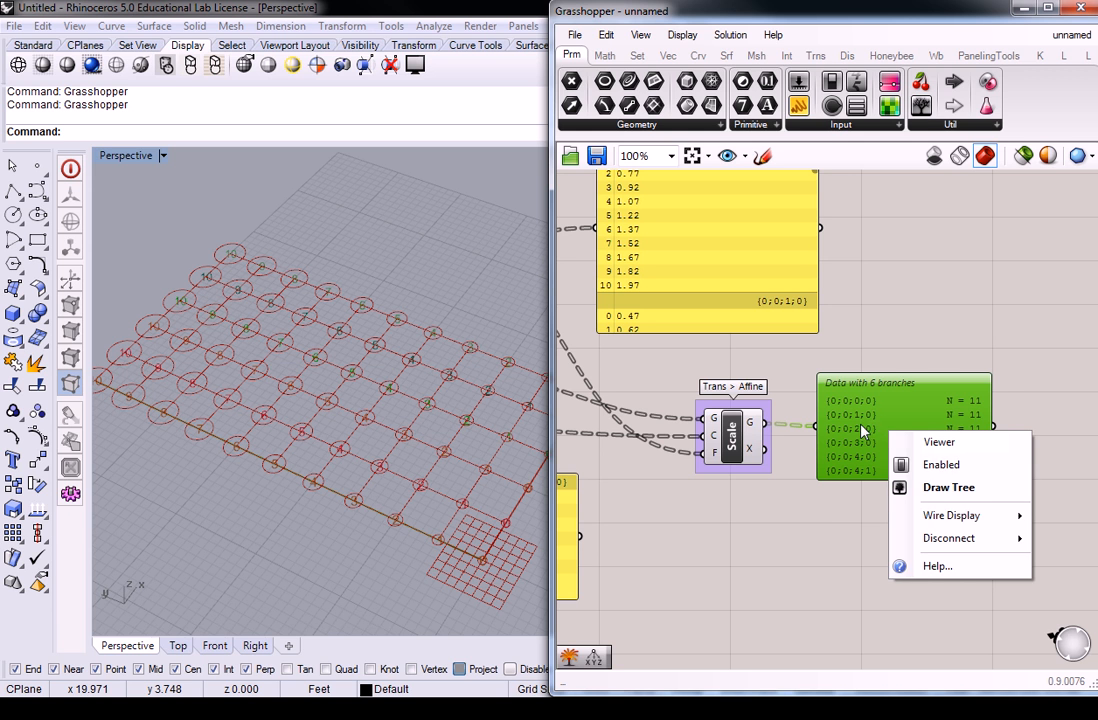
pyautogui.click(918, 487)
pyautogui.moveTo(988, 478); pyautogui.dragTo(1022, 558)
pyautogui.moveTo(940, 464); pyautogui.dragTo(958, 452)
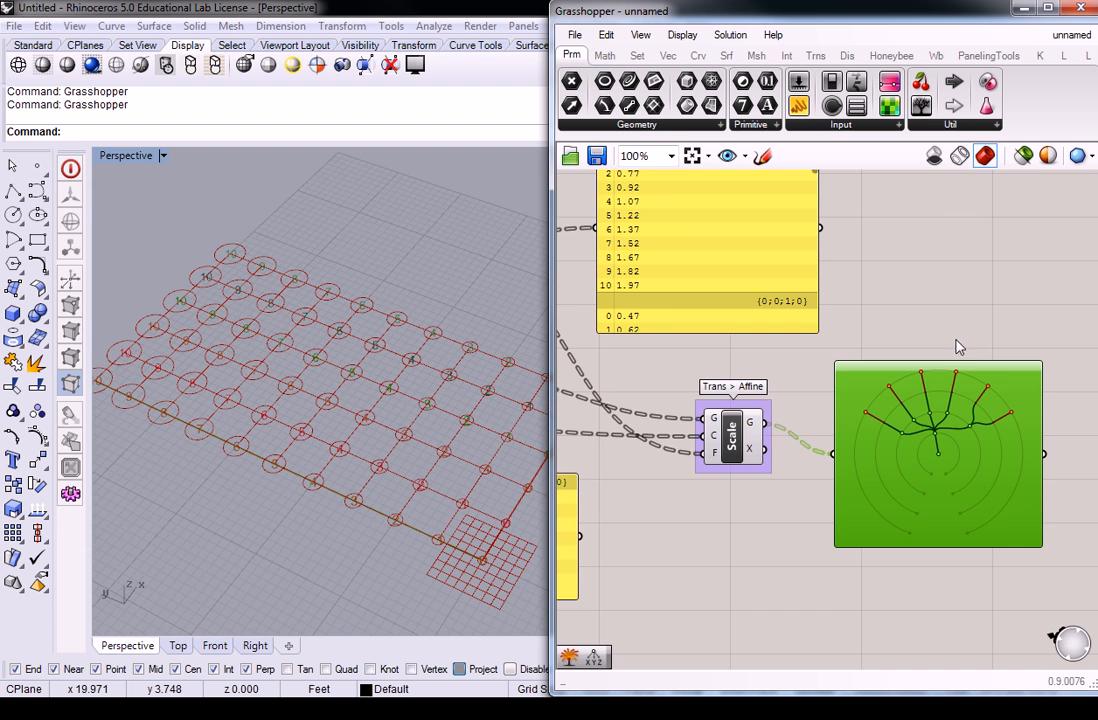
# Step: Compare the point index labels on the grid rows with the per-branch values listed in the Range output's panel
pyautogui.scroll(-3, 956, 345)
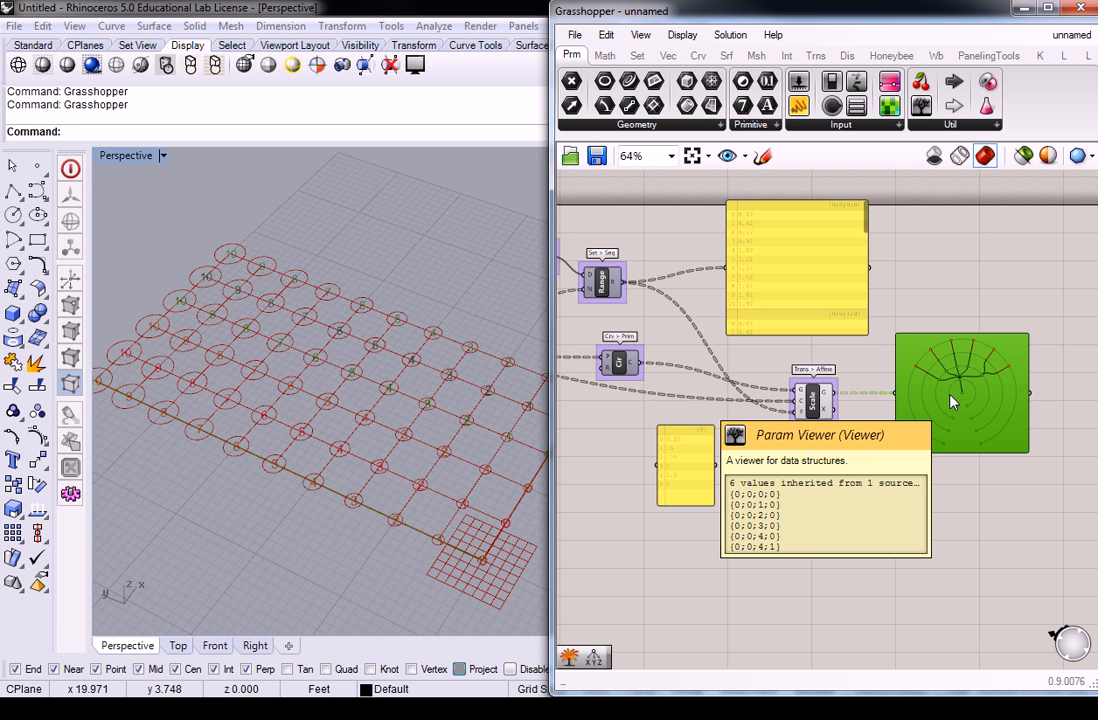
pyautogui.click(511, 237)
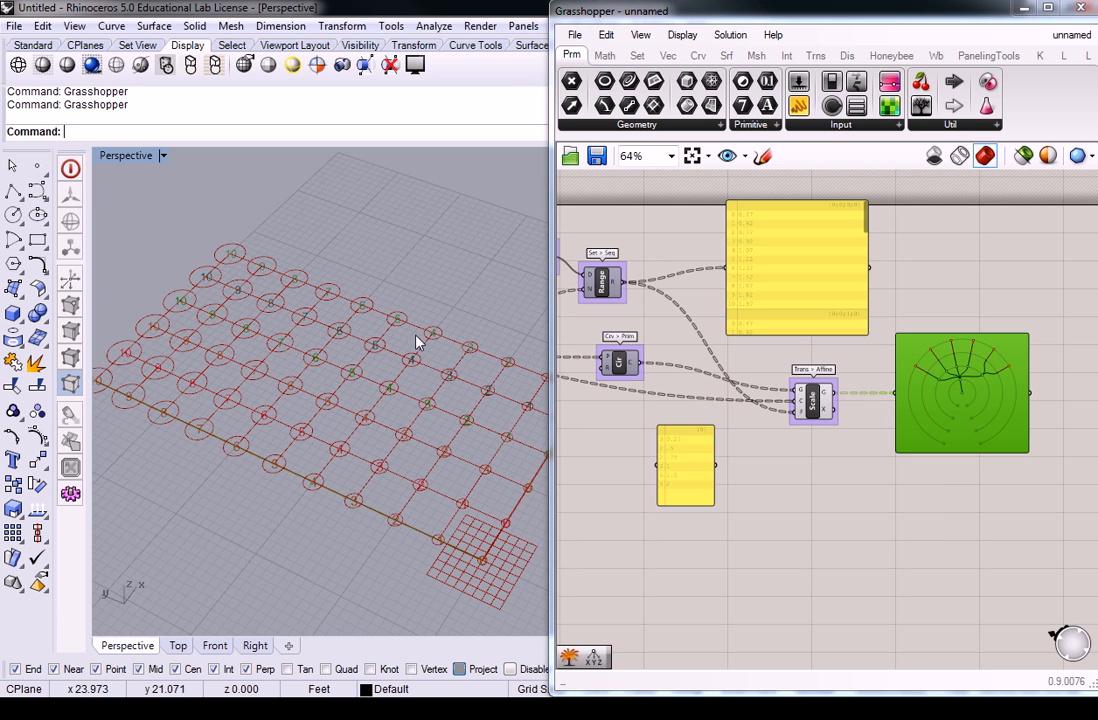
pyautogui.scroll(5, 470, 463)
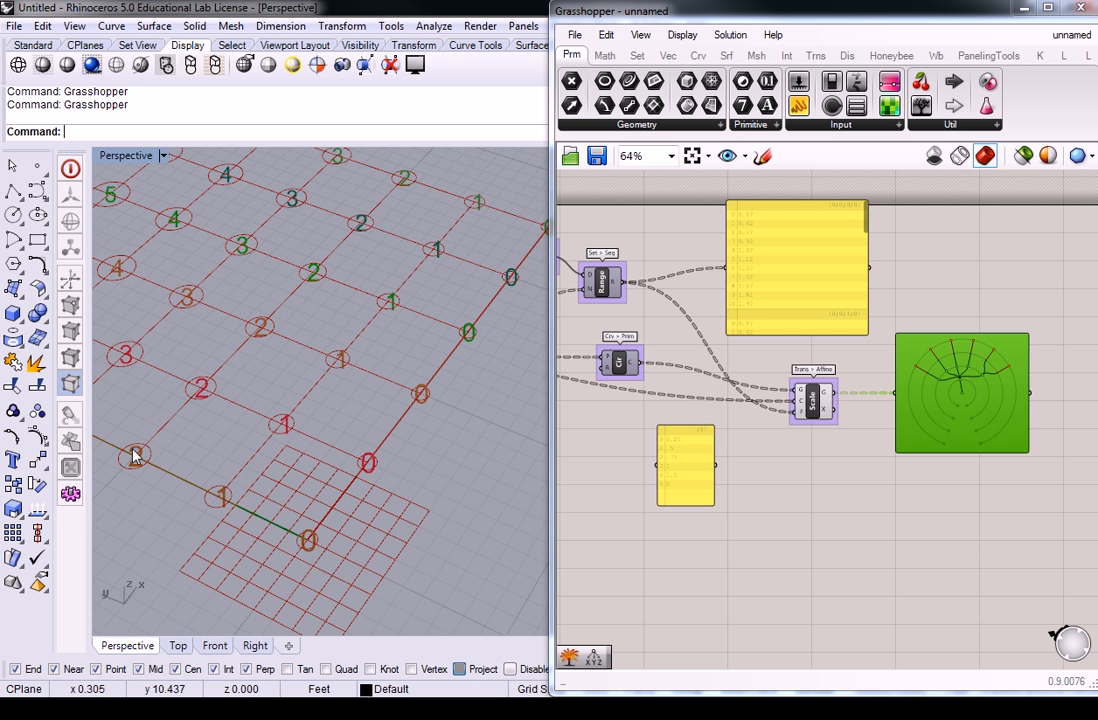
pyautogui.click(782, 221)
pyautogui.scroll(4, 782, 221)
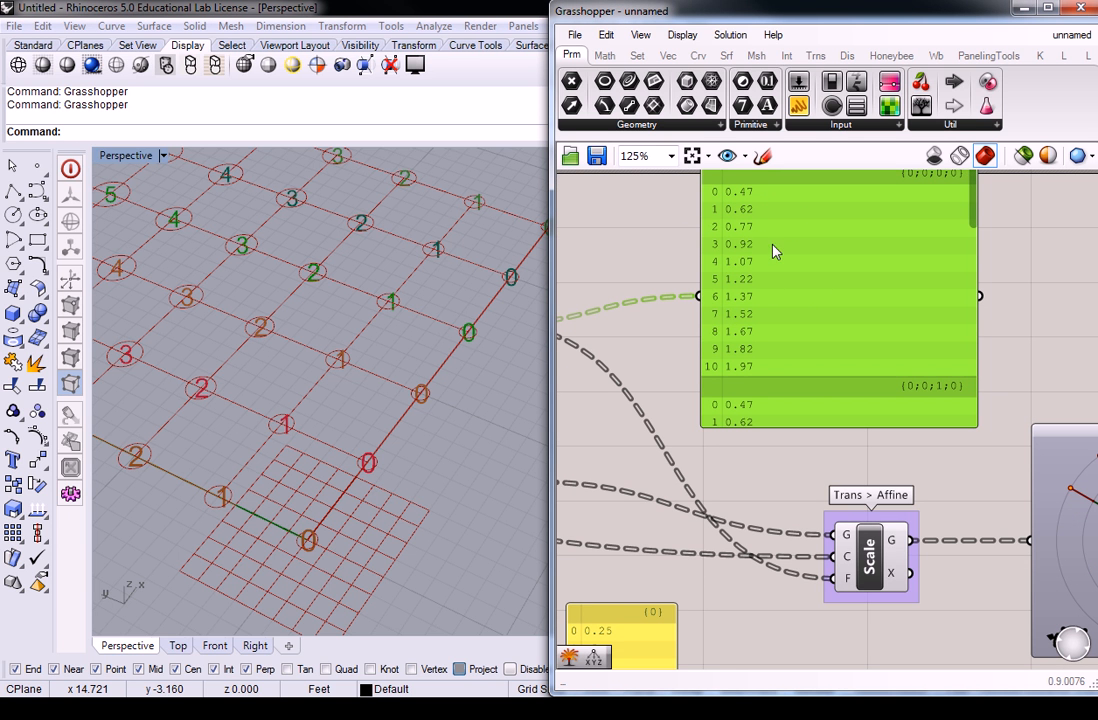
pyautogui.click(649, 338)
pyautogui.scroll(-5, 779, 372)
pyautogui.moveTo(779, 372); pyautogui.dragTo(889, 372, button='right')
pyautogui.scroll(-2, 312, 328)
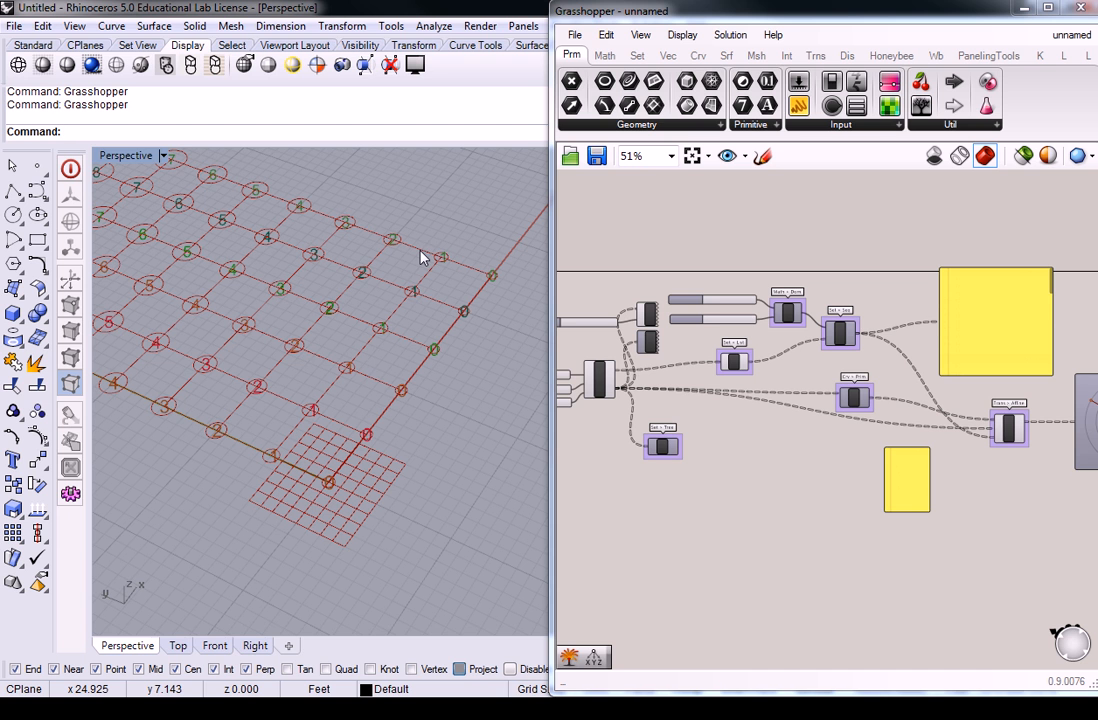
# Step: Lock the solver and flatten the points output (P) of the SqGrid component
pyautogui.scroll(4, 618, 383)
pyautogui.moveTo(709, 371); pyautogui.dragTo(711, 380, button='right')
pyautogui.moveTo(606, 408)
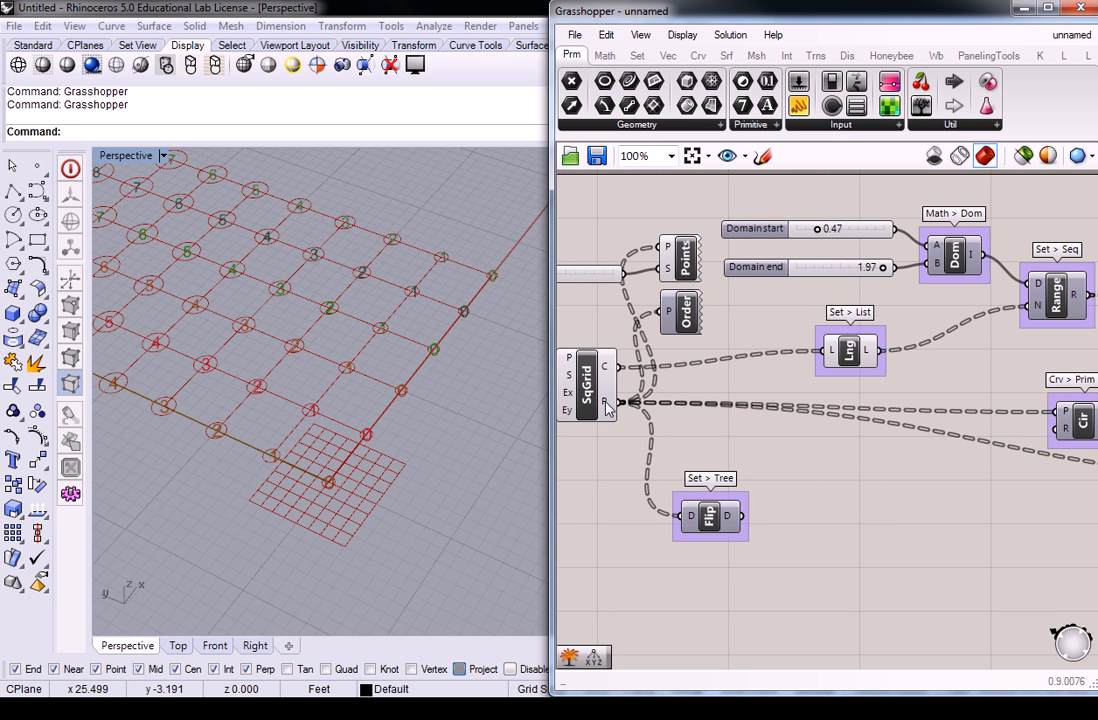
pyautogui.rightClick(684, 334)
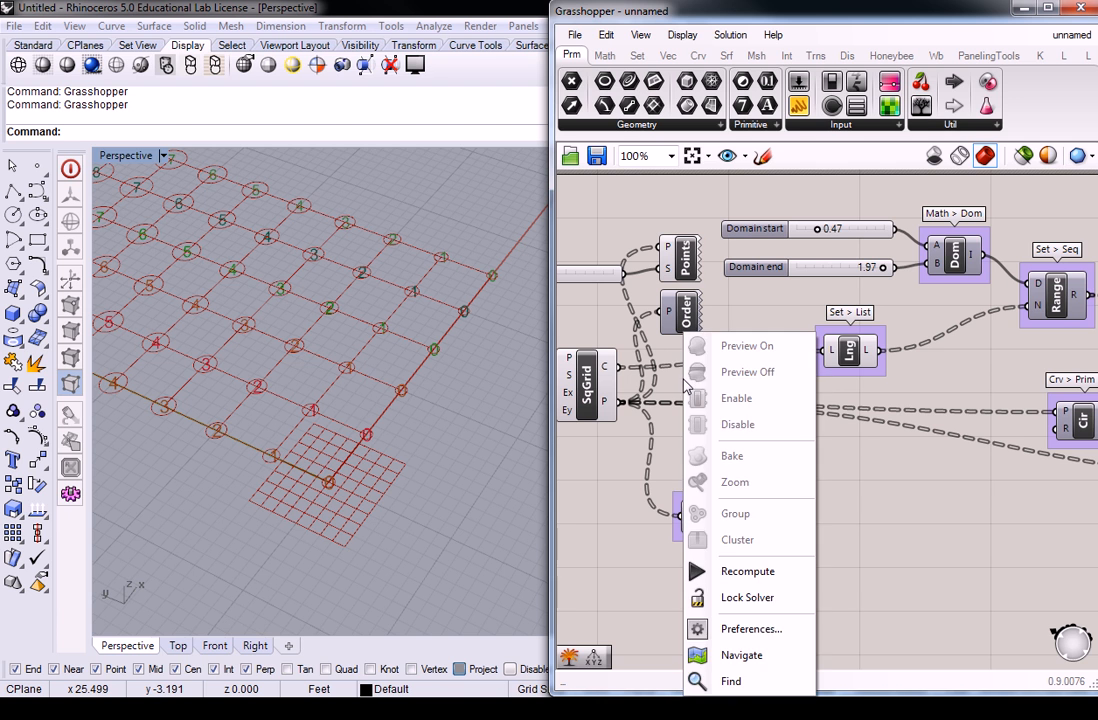
pyautogui.click(743, 597)
pyautogui.rightClick(606, 402)
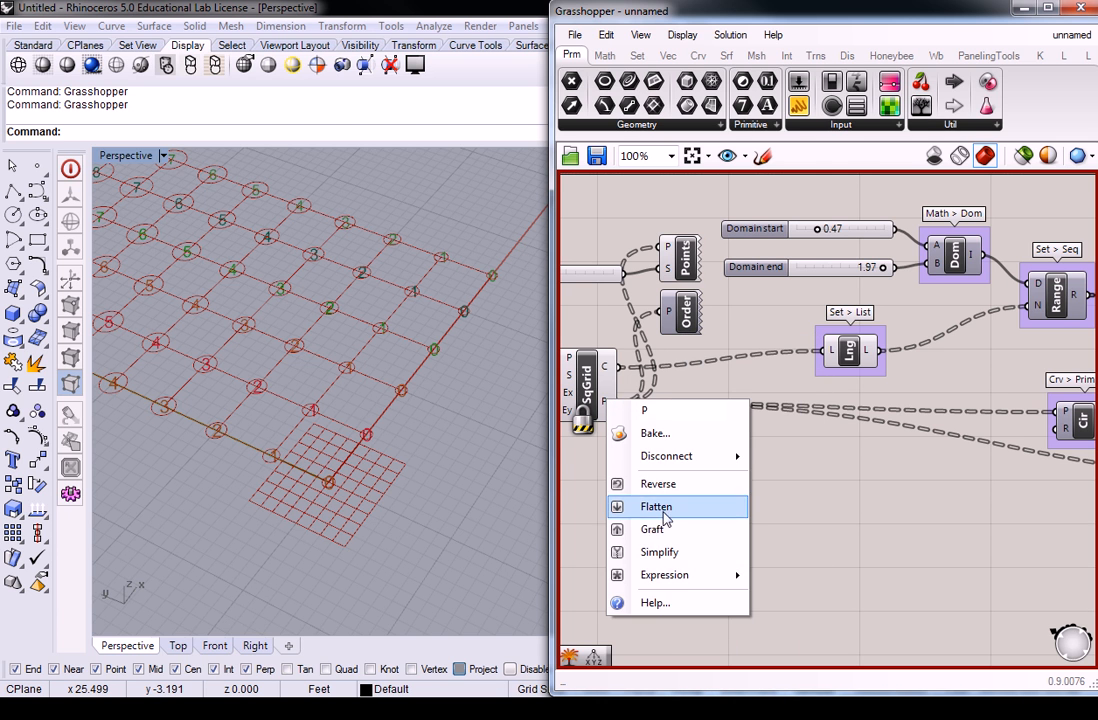
pyautogui.click(605, 368)
# Step: Flatten the cells output (C) of the SqGrid component and unlock the solver
pyautogui.rightClick(612, 366)
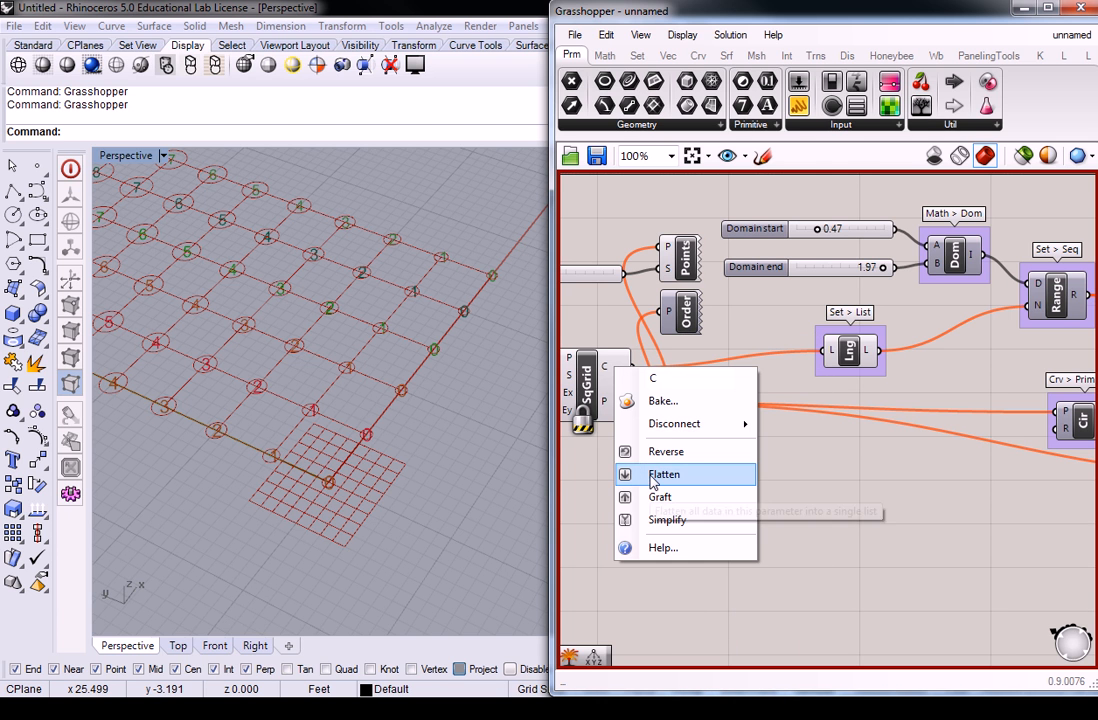
pyautogui.click(654, 476)
pyautogui.rightClick(632, 458)
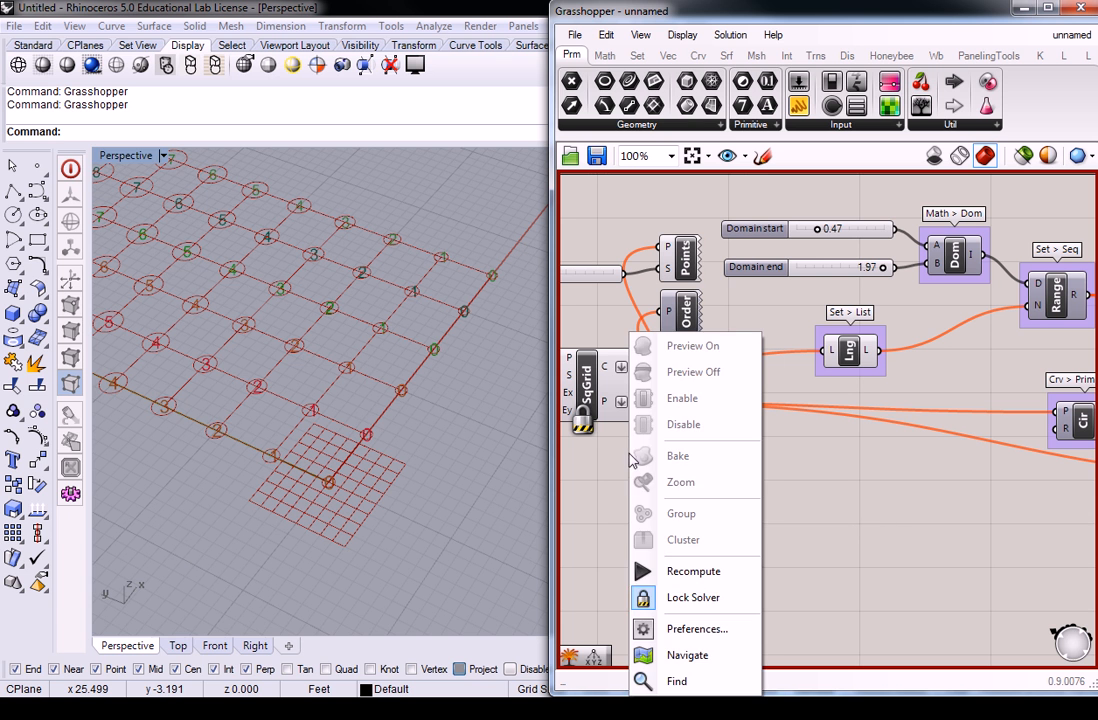
pyautogui.click(680, 598)
# Step: Inspect the flattened grid's point numbering and turn on the preview of the Order component
pyautogui.moveTo(422, 344); pyautogui.dragTo(446, 532, button='right')
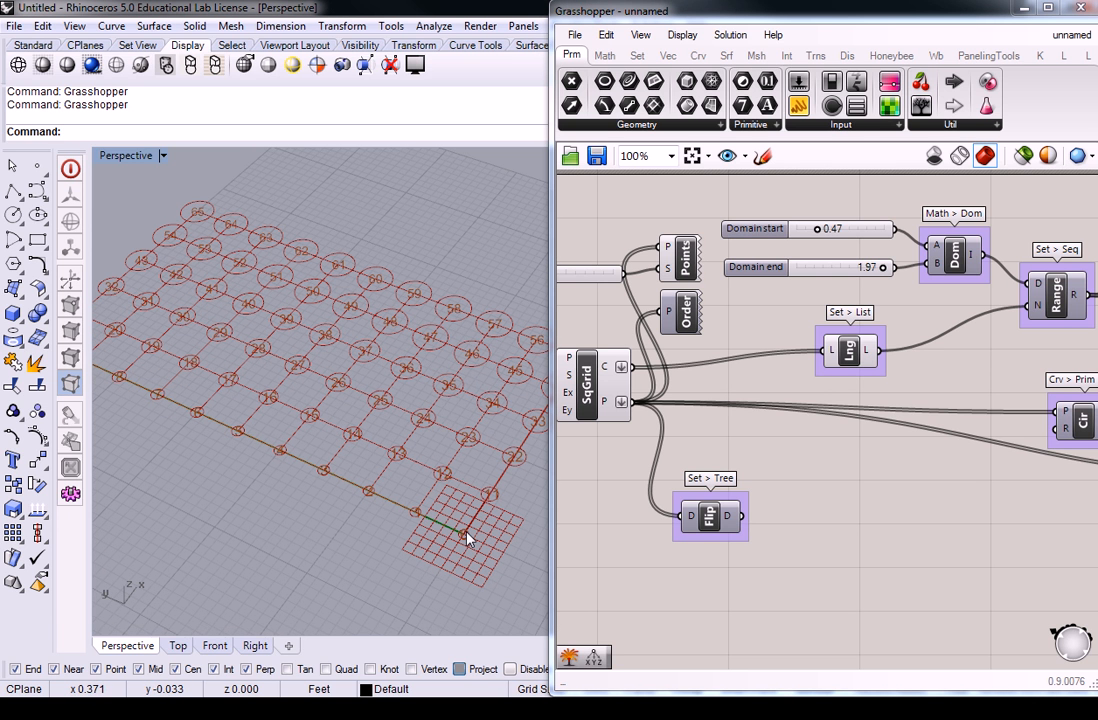
pyautogui.scroll(5, 262, 326)
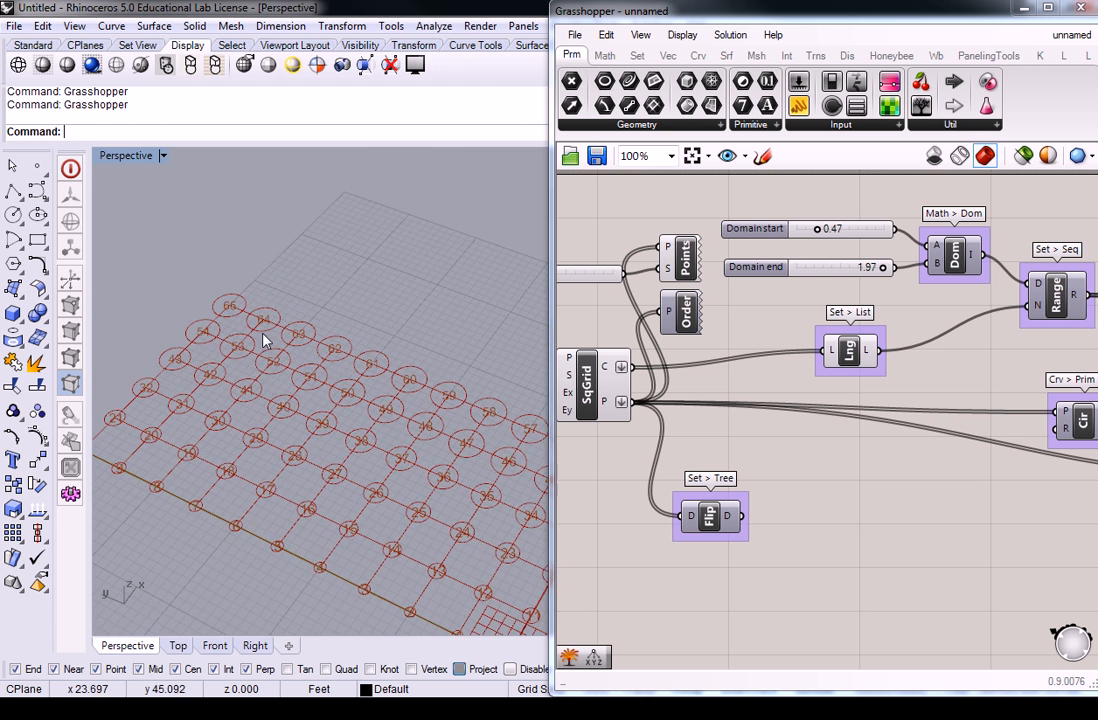
pyautogui.scroll(2, 226, 308)
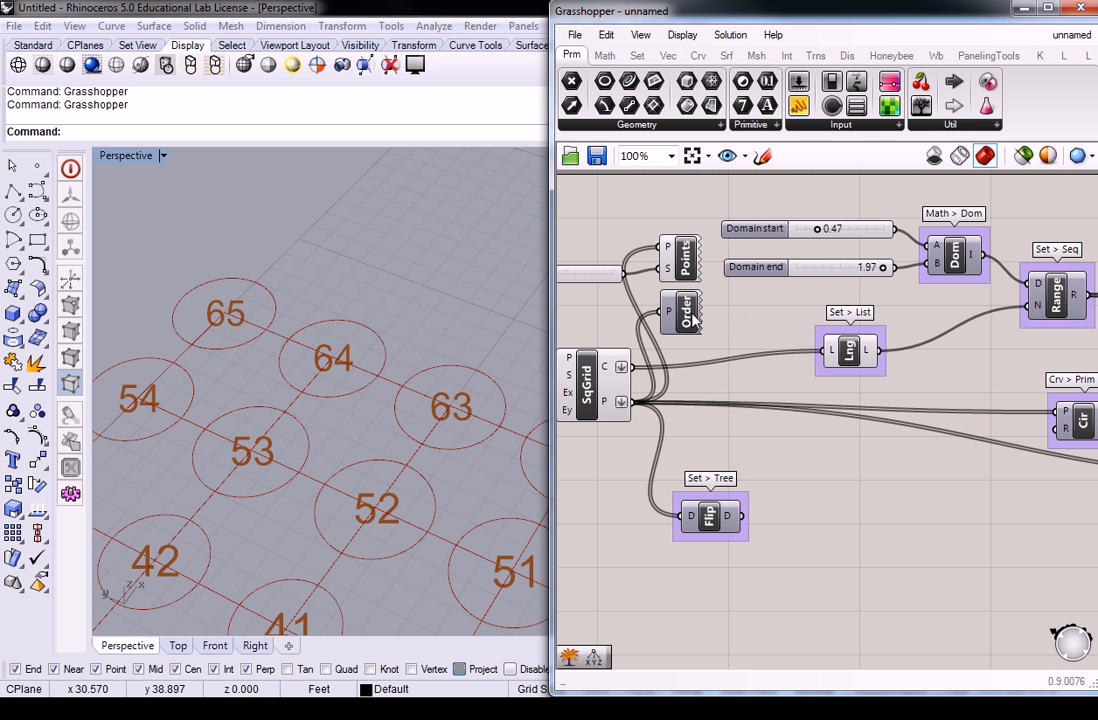
pyautogui.click(431, 282)
pyautogui.scroll(-6, 441, 348)
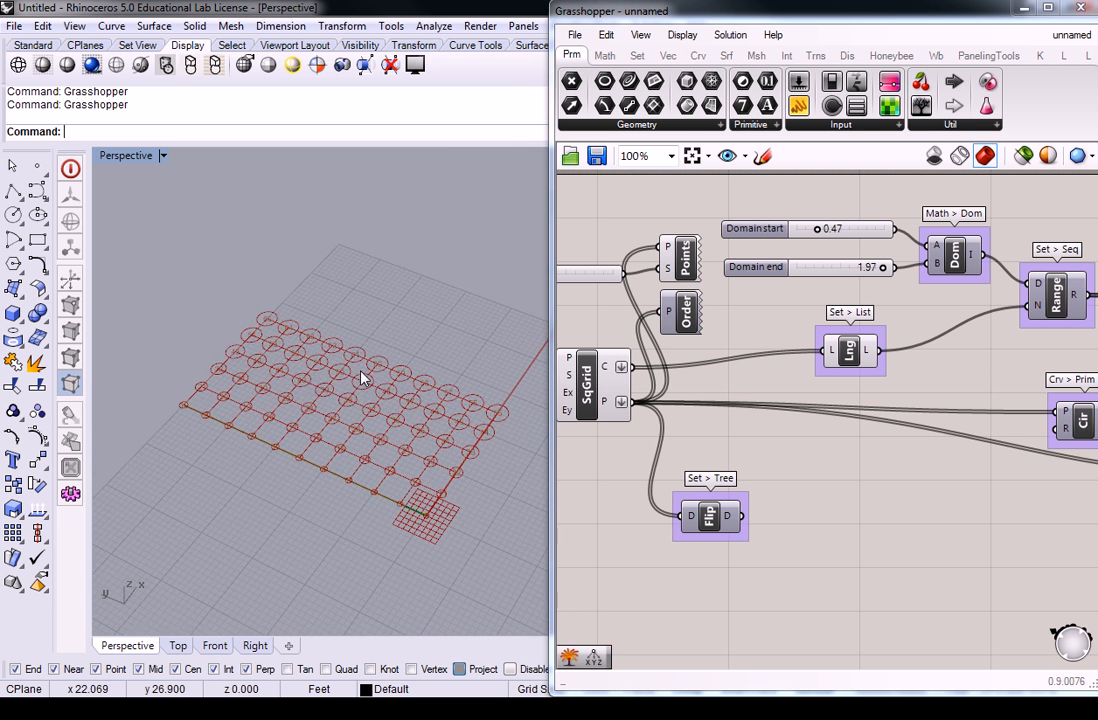
pyautogui.scroll(2, 355, 381)
pyautogui.click(683, 309)
pyautogui.rightClick(685, 308)
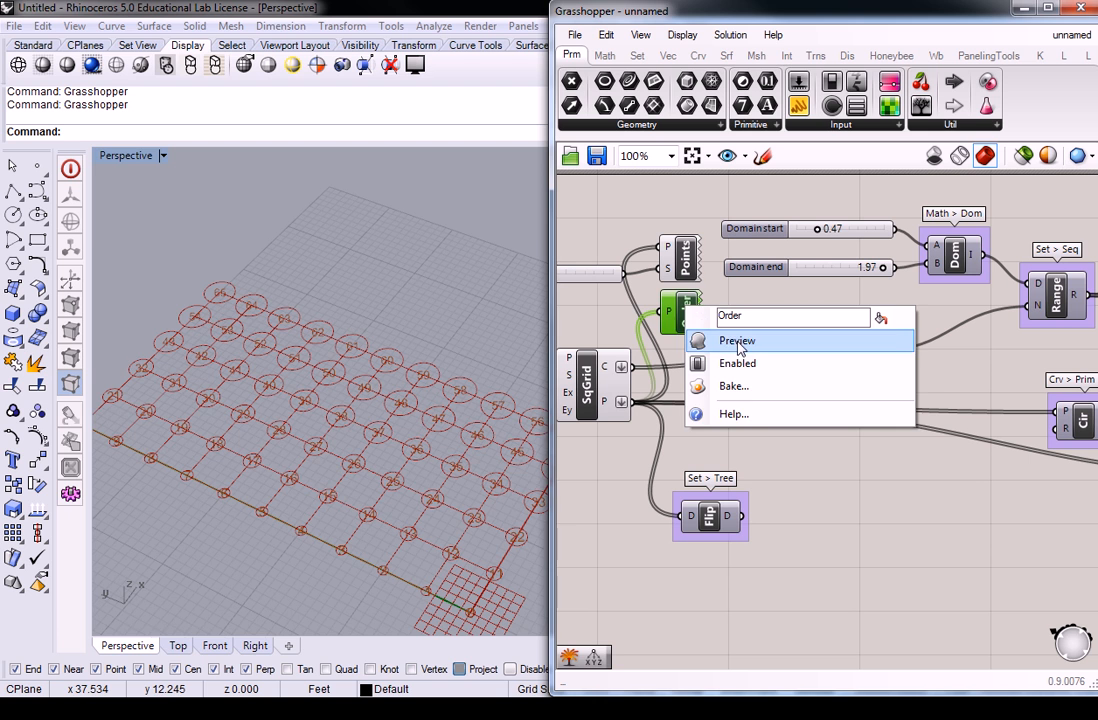
pyautogui.click(738, 342)
# Step: Examine how the order arrows and index numbers run along each row of the flattened grid and on to the next
pyautogui.click(343, 387)
pyautogui.scroll(4, 350, 408)
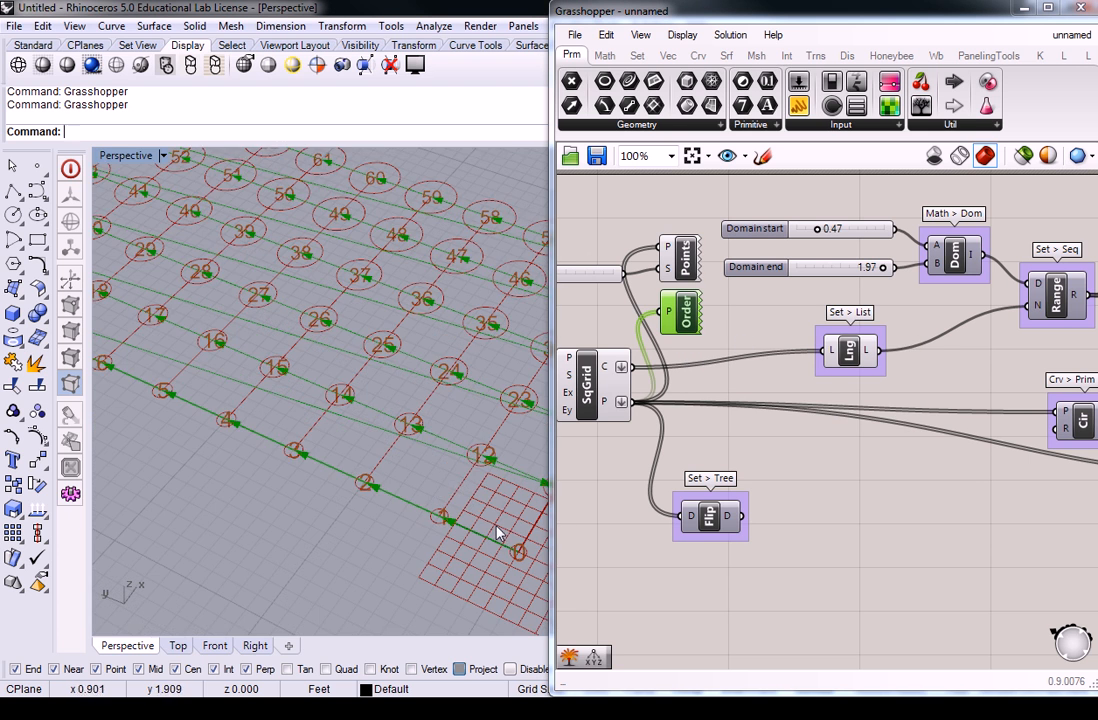
pyautogui.scroll(-3, 500, 536)
pyautogui.scroll(1, 352, 505)
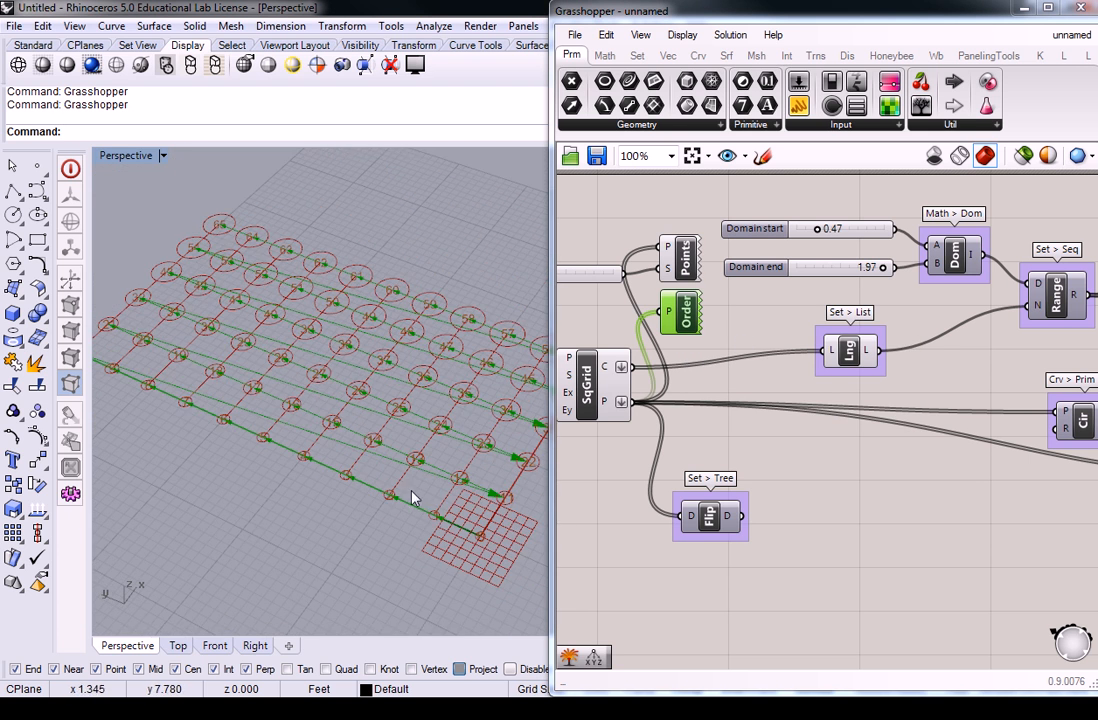
pyautogui.scroll(-2, 355, 495)
pyautogui.click(636, 396)
pyautogui.scroll(3, 460, 515)
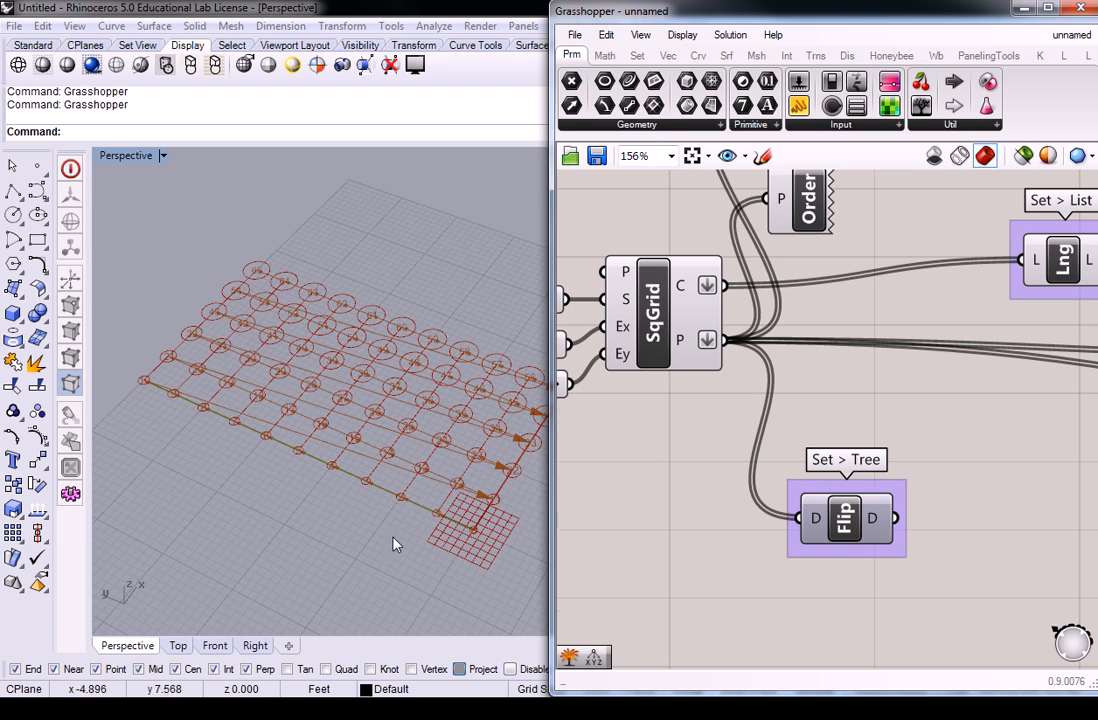
pyautogui.scroll(5, 460, 522)
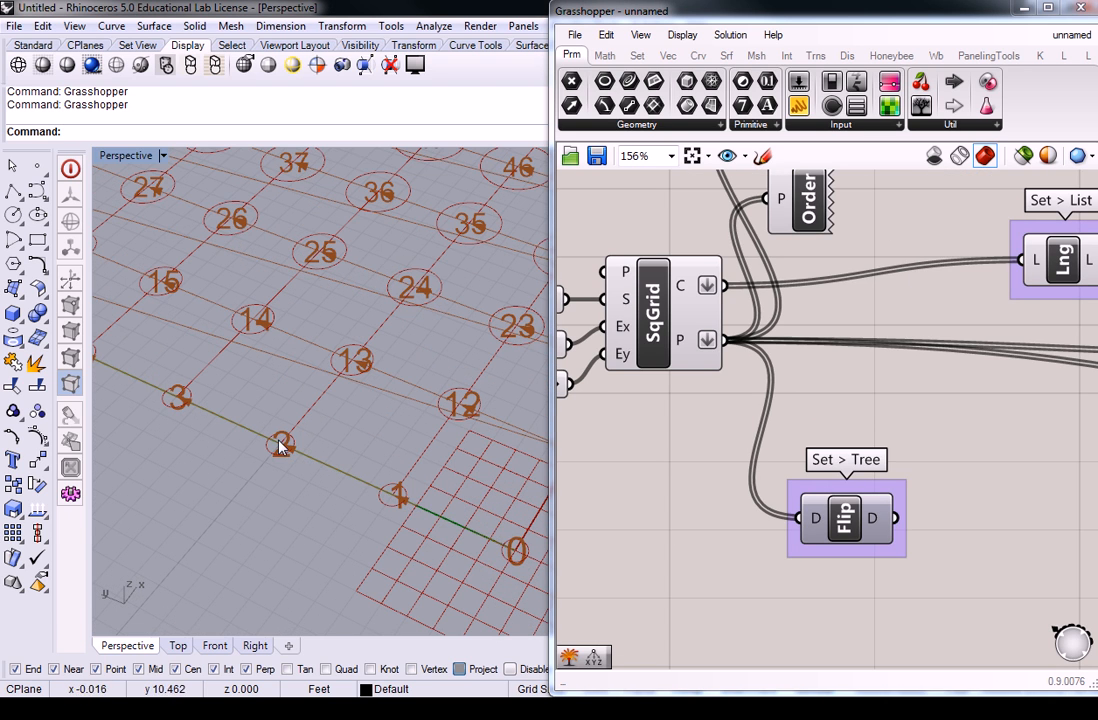
pyautogui.moveTo(149, 352); pyautogui.dragTo(98, 405, button='right')
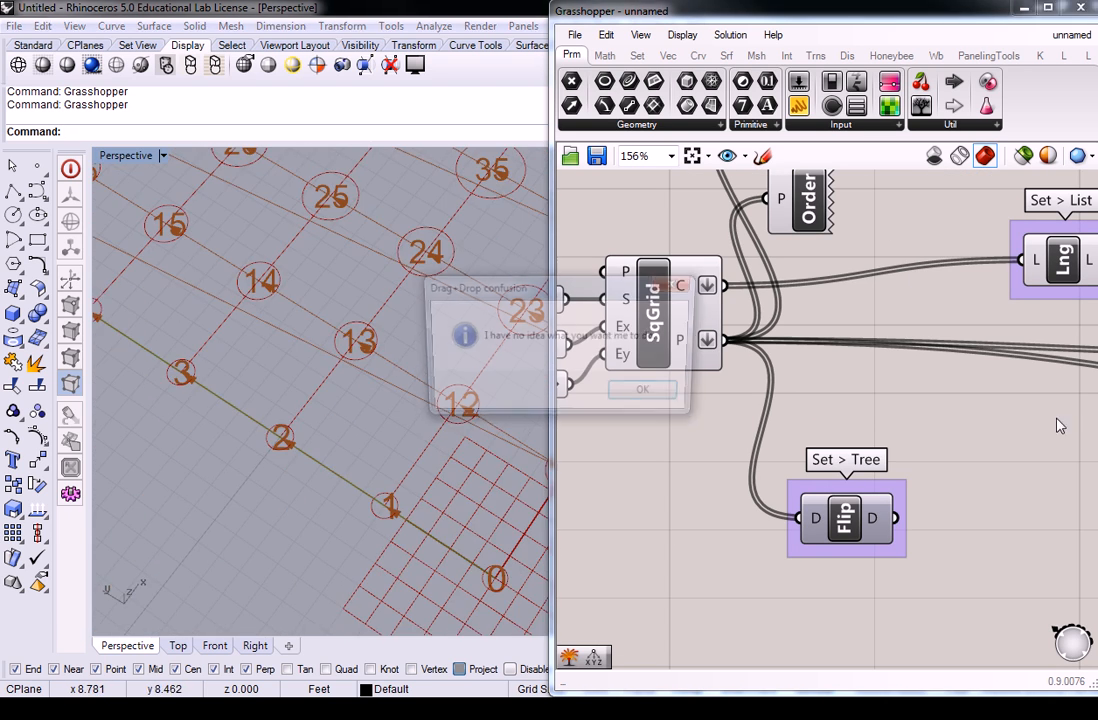
pyautogui.click(647, 394)
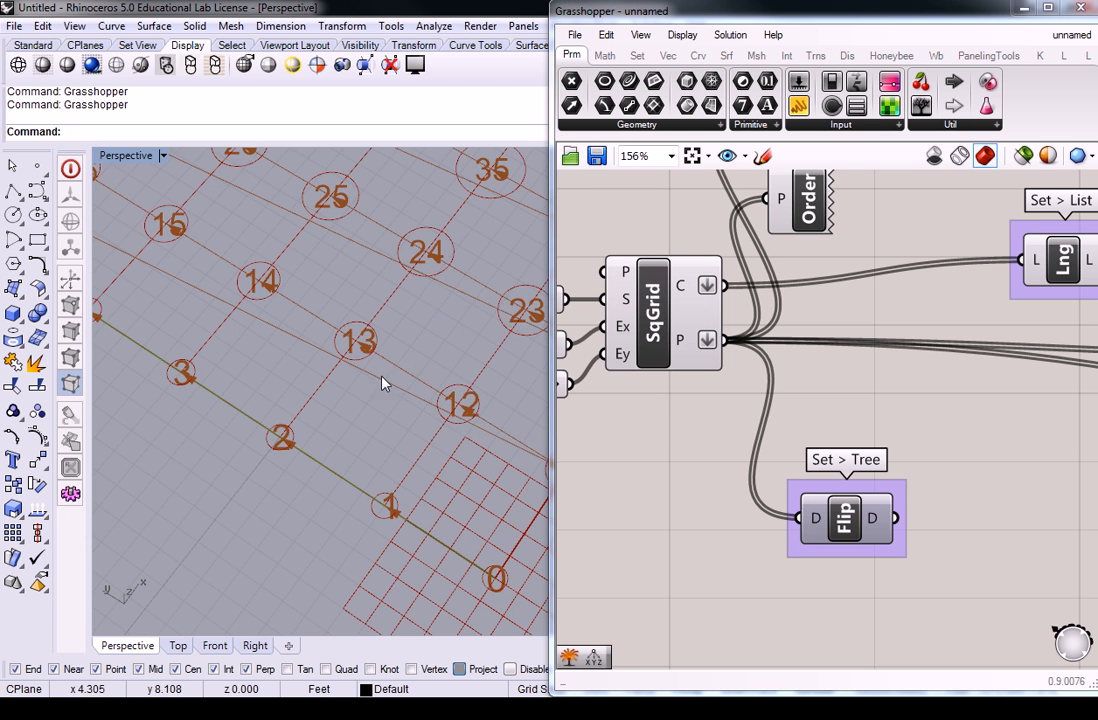
pyautogui.scroll(-8, 383, 405)
pyautogui.scroll(5, 226, 328)
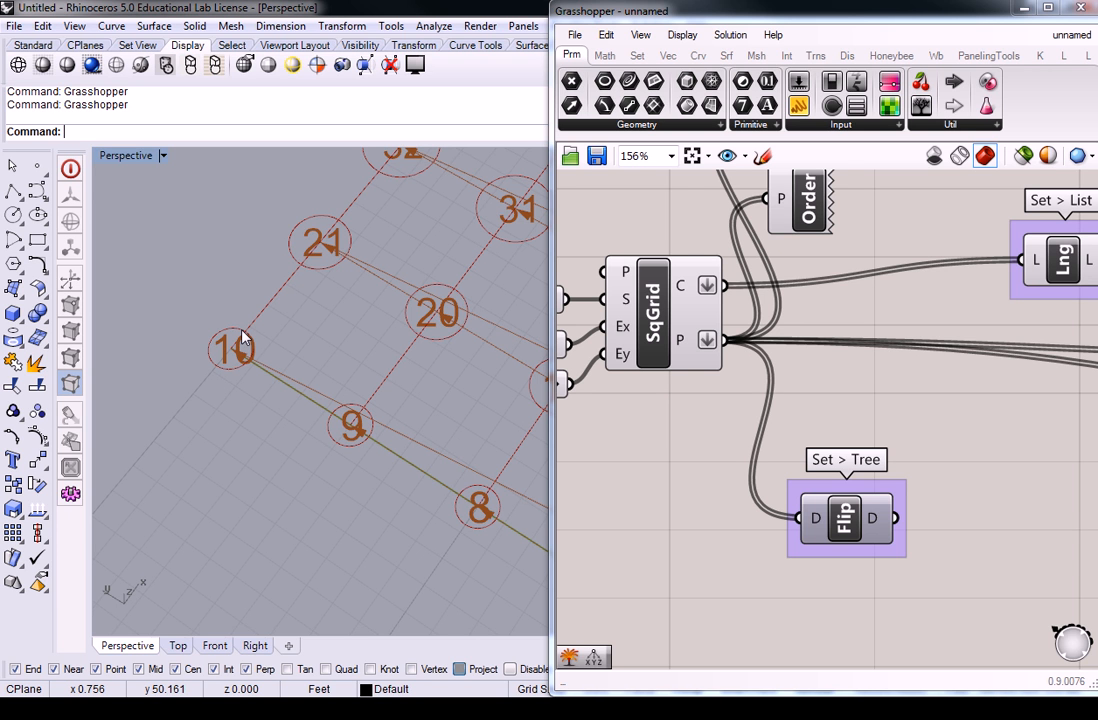
pyautogui.scroll(-6, 243, 338)
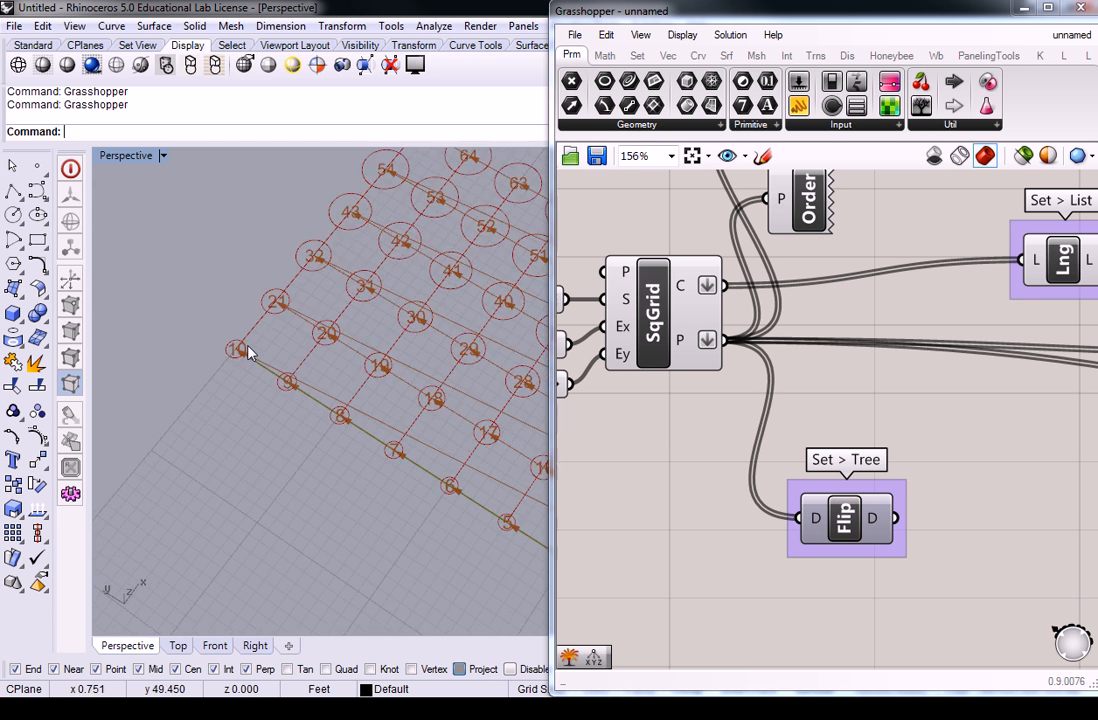
pyautogui.scroll(5, 483, 462)
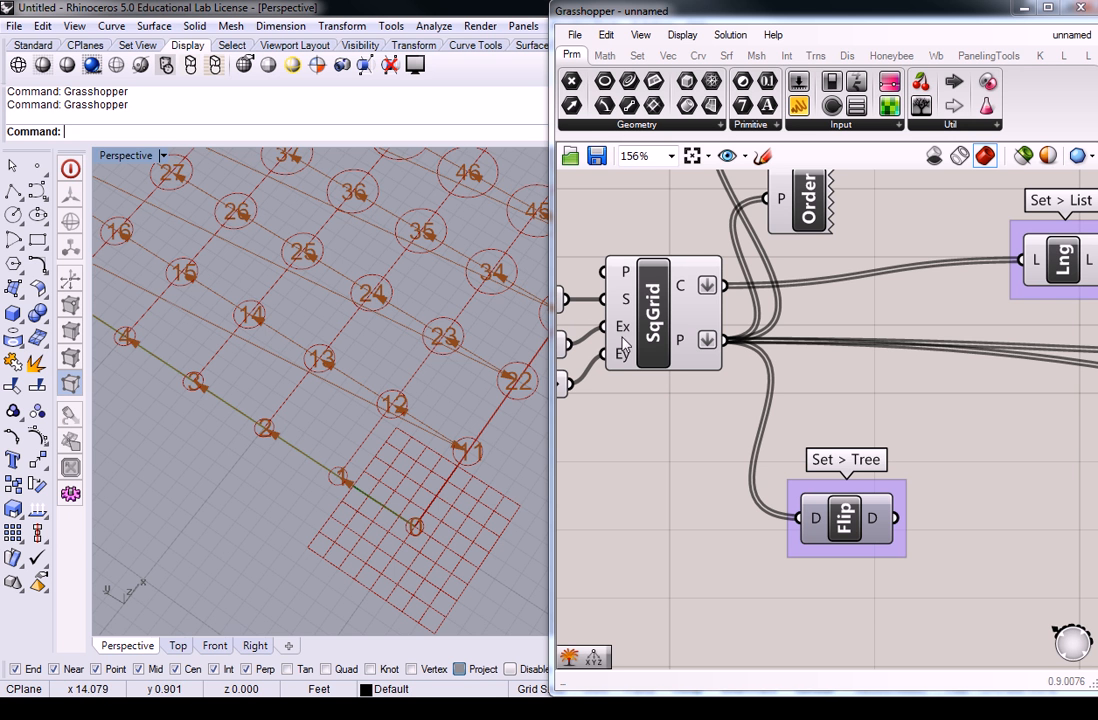
pyautogui.scroll(-3, 472, 310)
pyautogui.scroll(3, 445, 420)
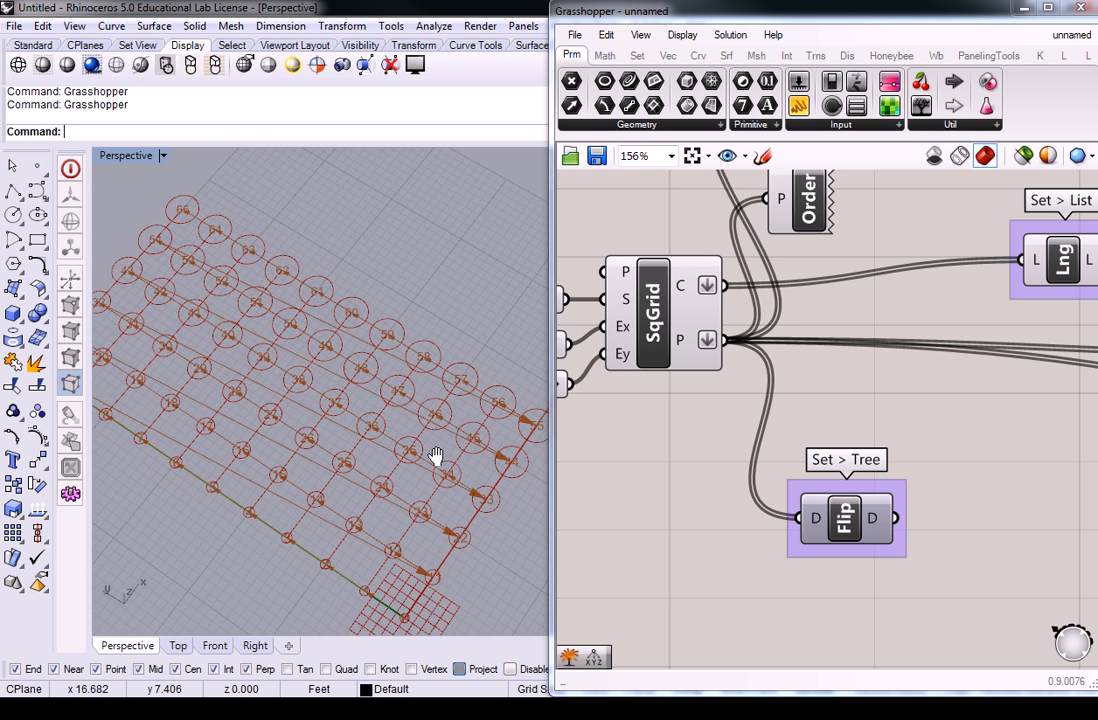
pyautogui.scroll(-4, 887, 390)
# Step: Turn off the preview of the Order component
pyautogui.click(846, 286)
pyautogui.rightClick(846, 286)
pyautogui.click(895, 323)
pyautogui.moveTo(453, 348); pyautogui.dragTo(384, 333, button='right')
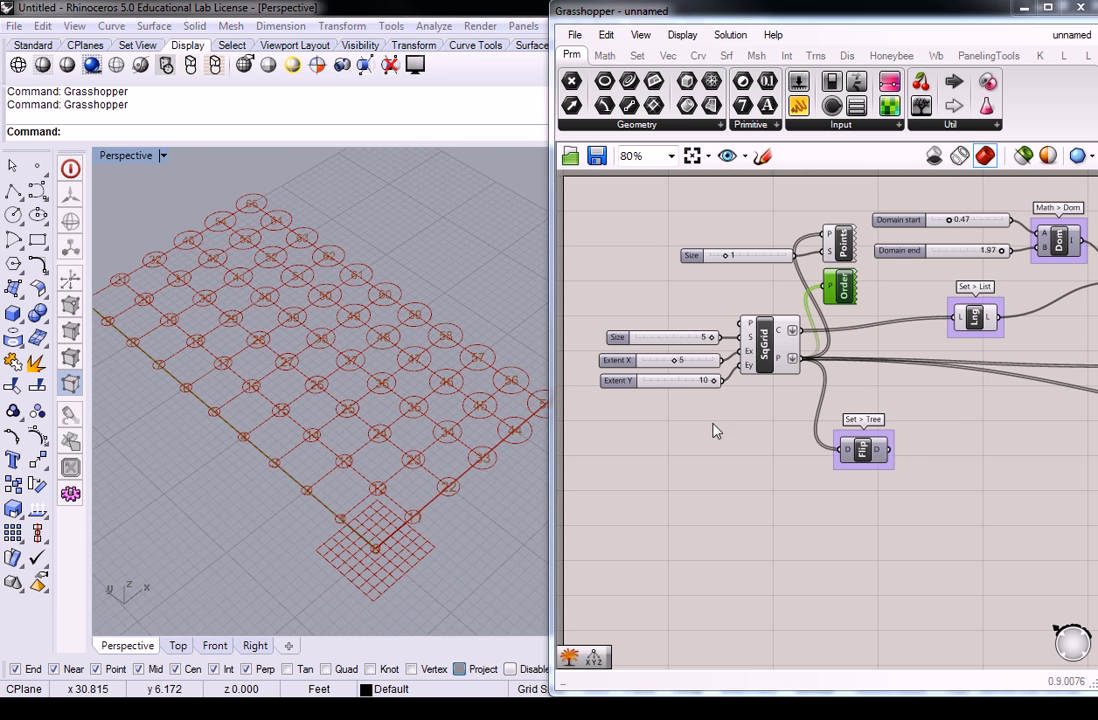
pyautogui.moveTo(886, 386); pyautogui.dragTo(810, 413, button='right')
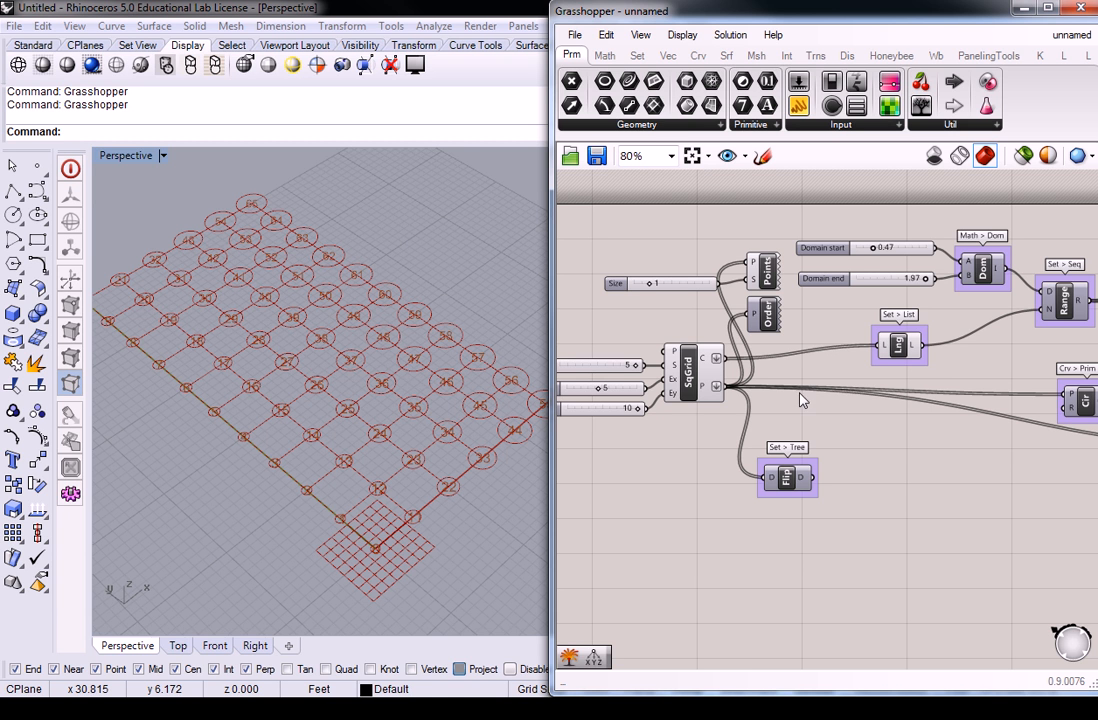
# Step: Extend the panel of Range output values downward until the whole list fits
pyautogui.keyDown('shift'); pyautogui.moveTo(306, 267); pyautogui.dragTo(323, 284, button='right'); pyautogui.keyUp('shift')
pyautogui.moveTo(902, 433); pyautogui.dragTo(845, 446, button='right')
pyautogui.moveTo(961, 340)
pyautogui.mouseDown(button='right')
pyautogui.moveTo(866, 378)
pyautogui.moveTo(775, 316)
pyautogui.mouseUp(button='right')
pyautogui.moveTo(1090, 370)
pyautogui.mouseDown(button='right')
pyautogui.moveTo(1037, 373)
pyautogui.moveTo(897, 423)
pyautogui.mouseUp(button='right')
pyautogui.moveTo(838, 336); pyautogui.dragTo(857, 294, button='right')
pyautogui.moveTo(898, 352); pyautogui.dragTo(910, 697)
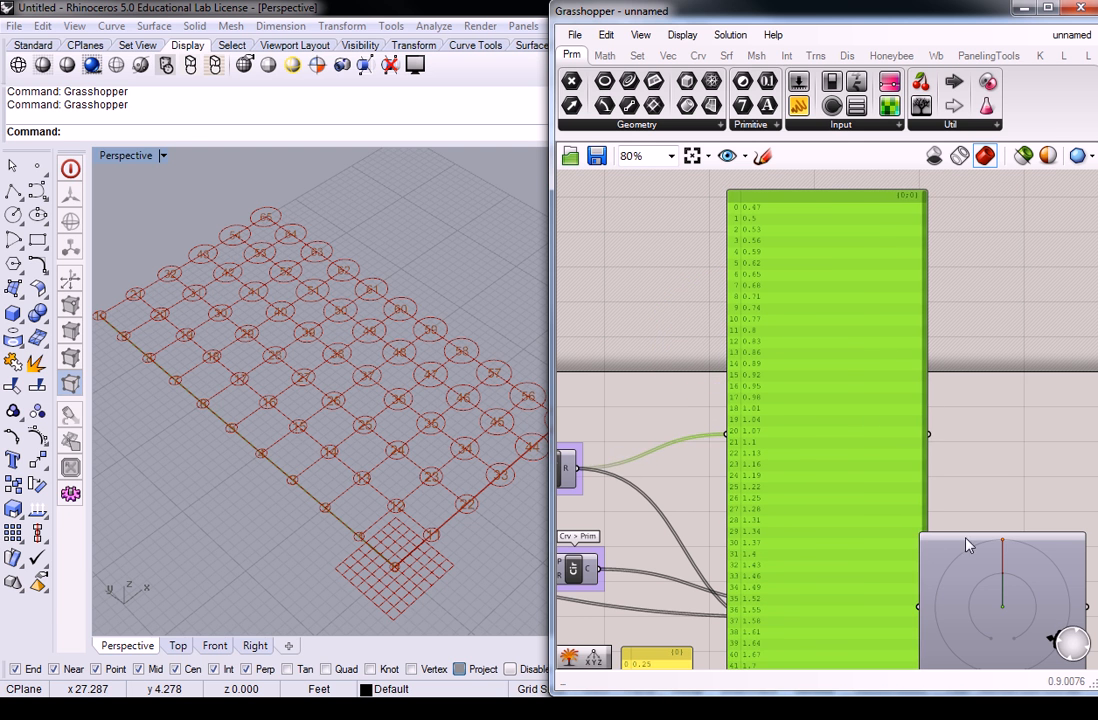
# Step: Examine the Range values panel down to its last index and value, along with the nearby panel of scale factors
pyautogui.moveTo(966, 544); pyautogui.dragTo(920, 302, button='right')
pyautogui.moveTo(831, 443); pyautogui.dragTo(762, 581)
pyautogui.scroll(3, 703, 534)
pyautogui.scroll(-3, 742, 551)
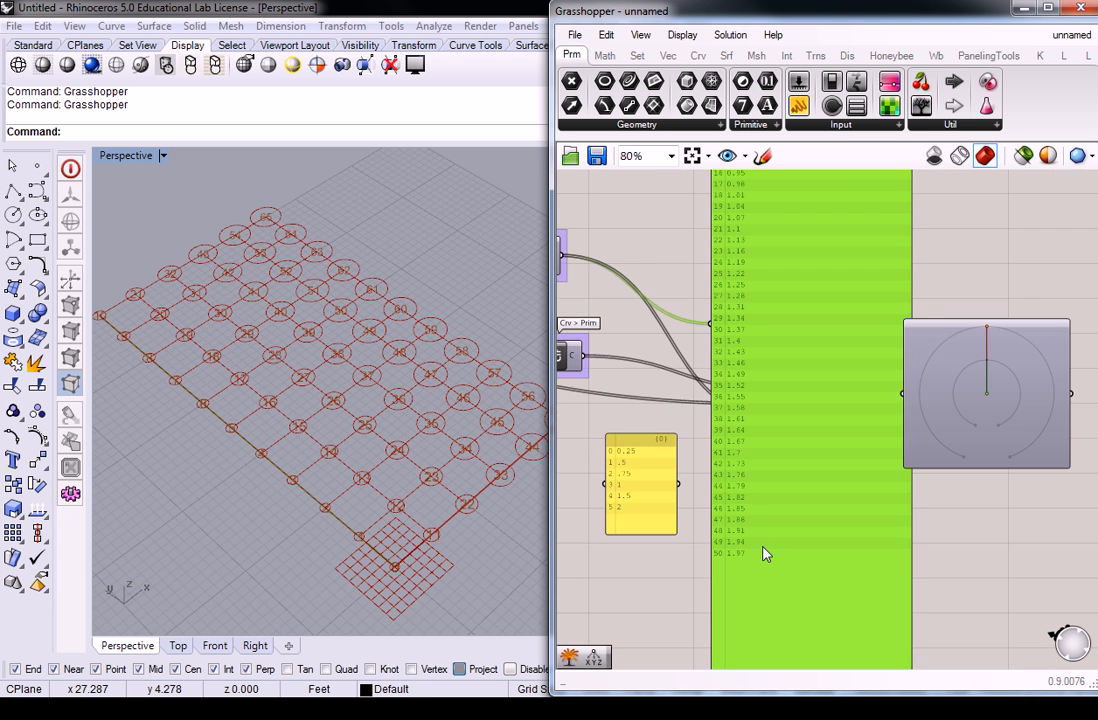
pyautogui.scroll(3, 750, 547)
pyautogui.scroll(-2, 744, 505)
pyautogui.moveTo(673, 481); pyautogui.dragTo(815, 486, button='right')
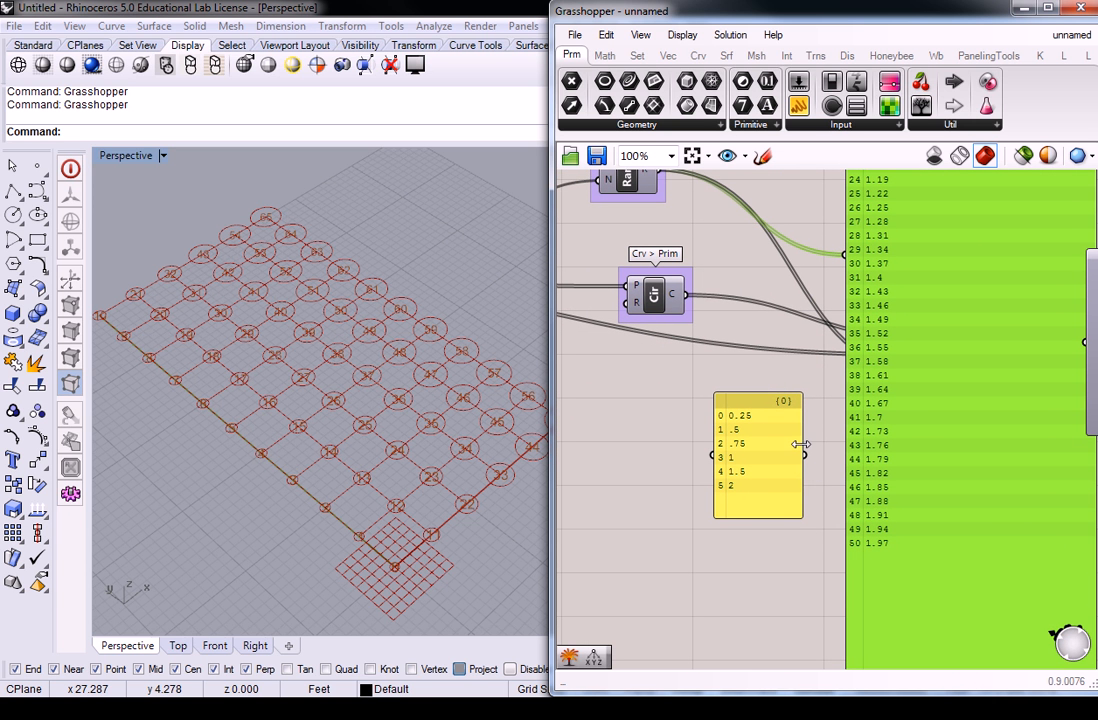
pyautogui.scroll(-3, 889, 441)
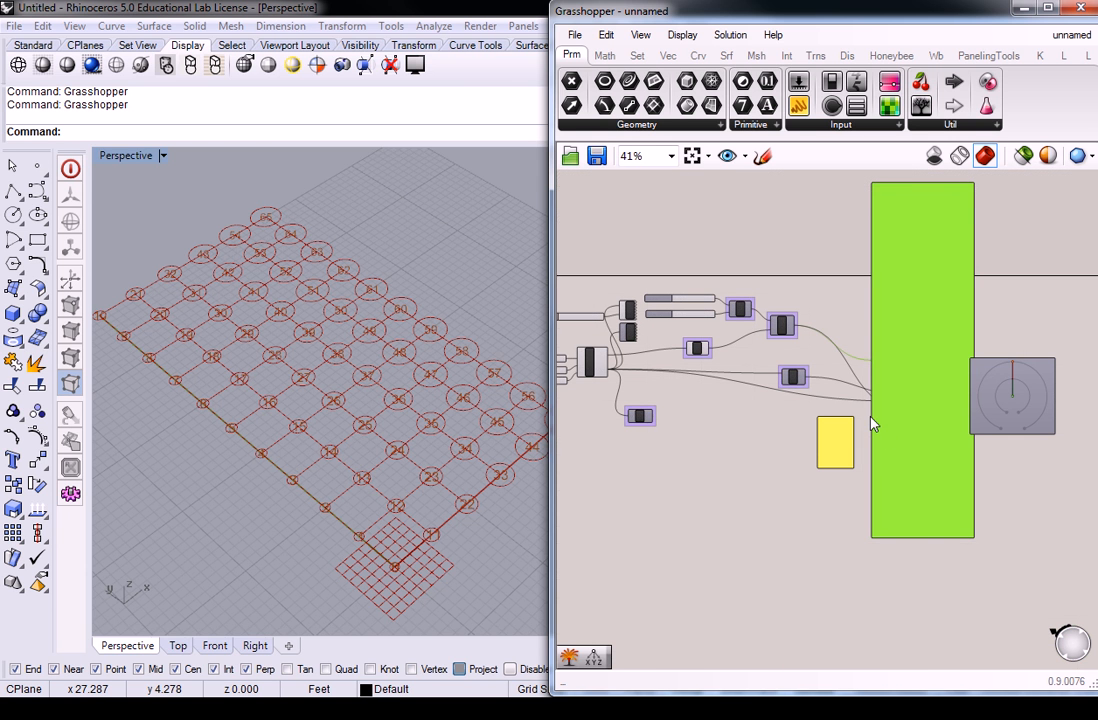
# Step: Move the Range values panel up, clear of the Scale component
pyautogui.moveTo(453, 336)
pyautogui.mouseDown(button='right')
pyautogui.moveTo(436, 311)
pyautogui.moveTo(446, 331)
pyautogui.mouseUp(button='right')
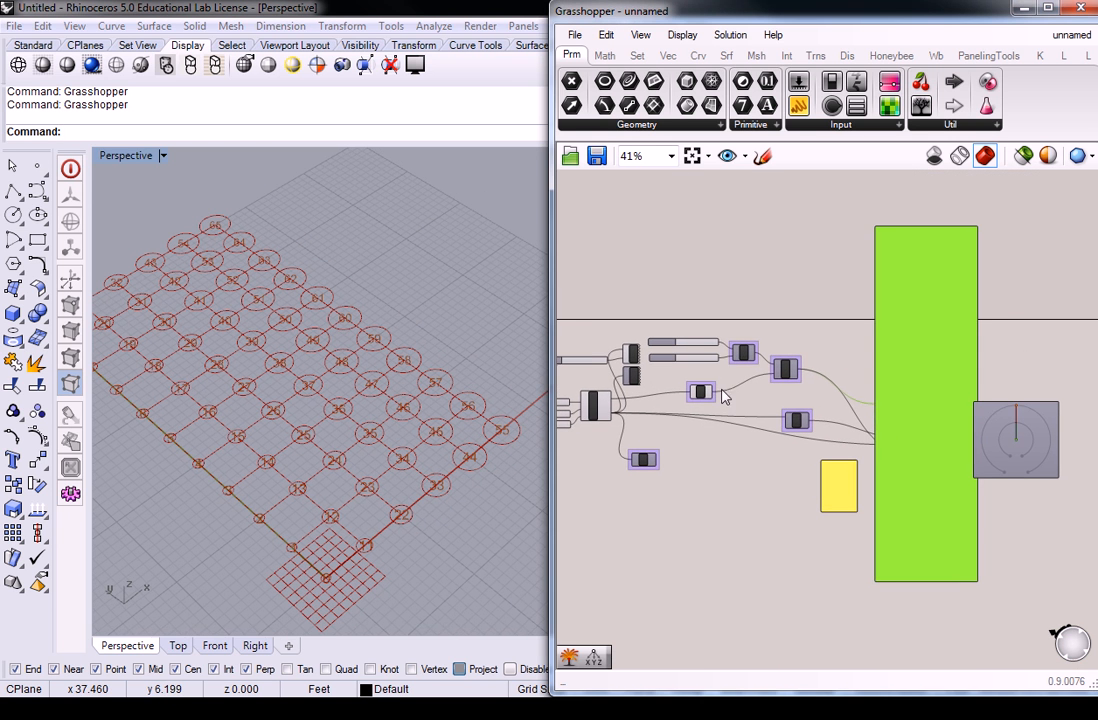
pyautogui.moveTo(926, 461); pyautogui.dragTo(957, 291)
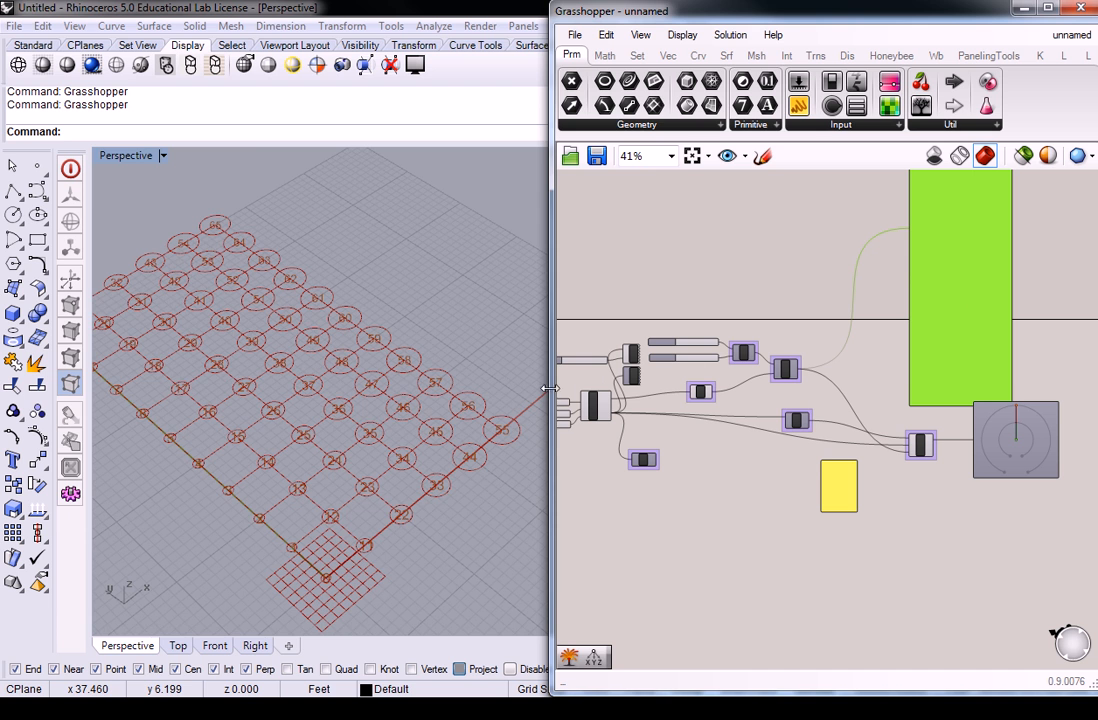
pyautogui.moveTo(216, 338); pyautogui.dragTo(365, 422, button='right')
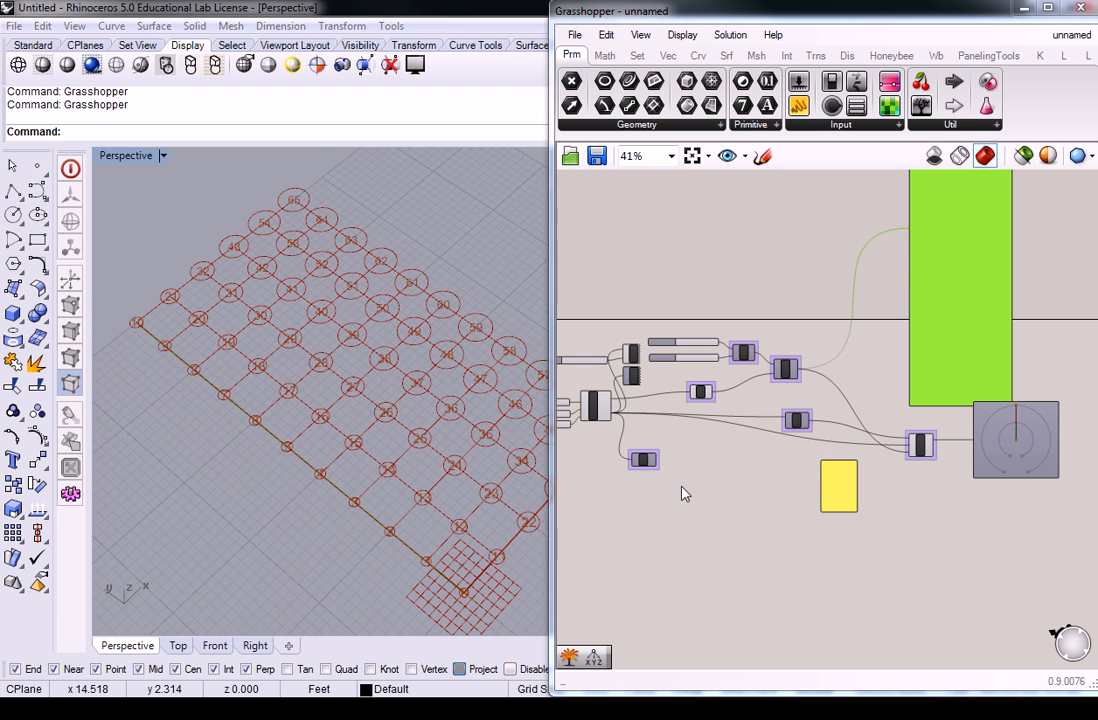
# Step: Replace the List Length component's input with the points output (P) of the SqGrid component
pyautogui.scroll(5, 667, 502)
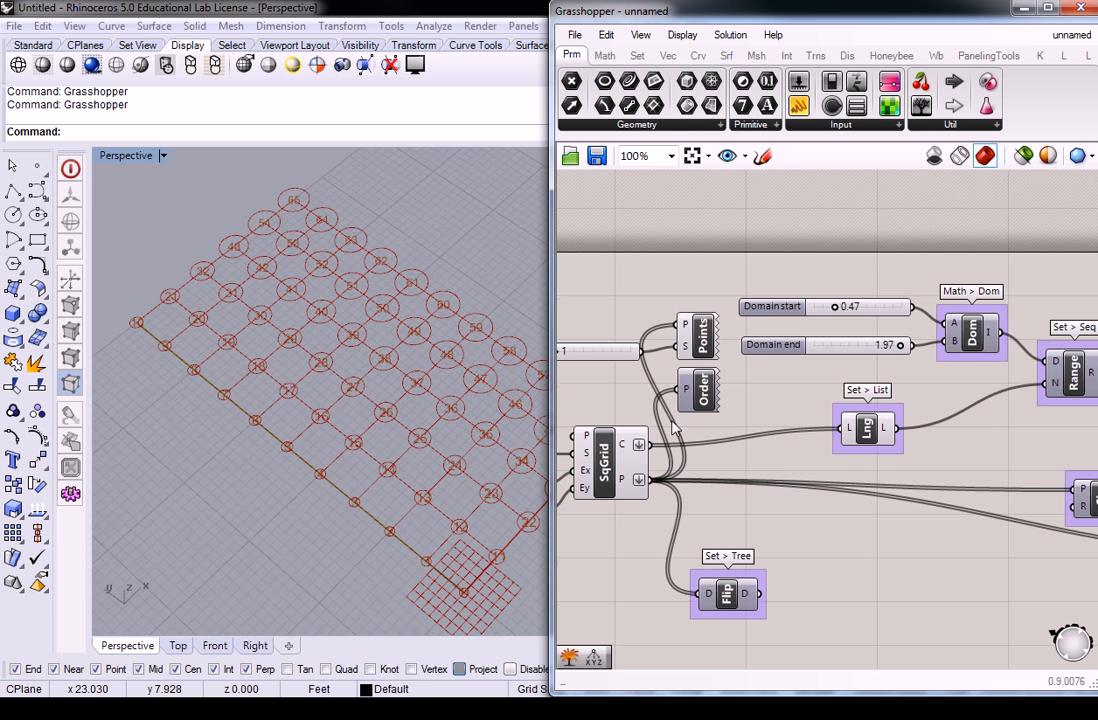
pyautogui.moveTo(669, 421); pyautogui.dragTo(685, 424, button='right')
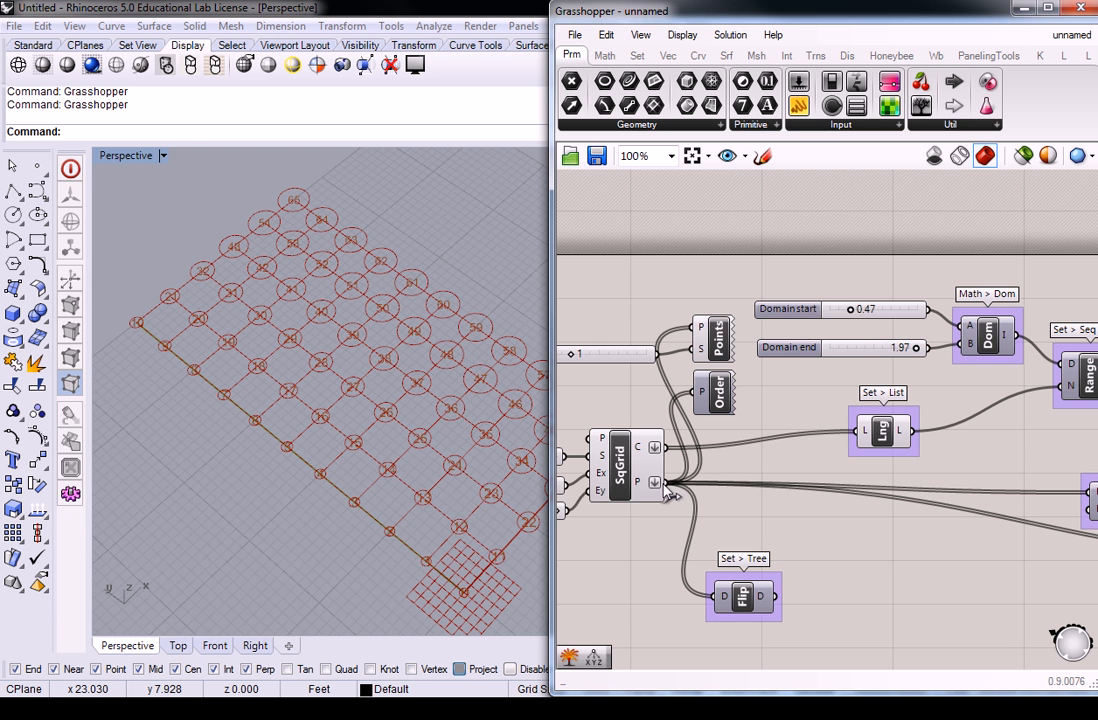
pyautogui.moveTo(672, 490); pyautogui.dragTo(861, 428)
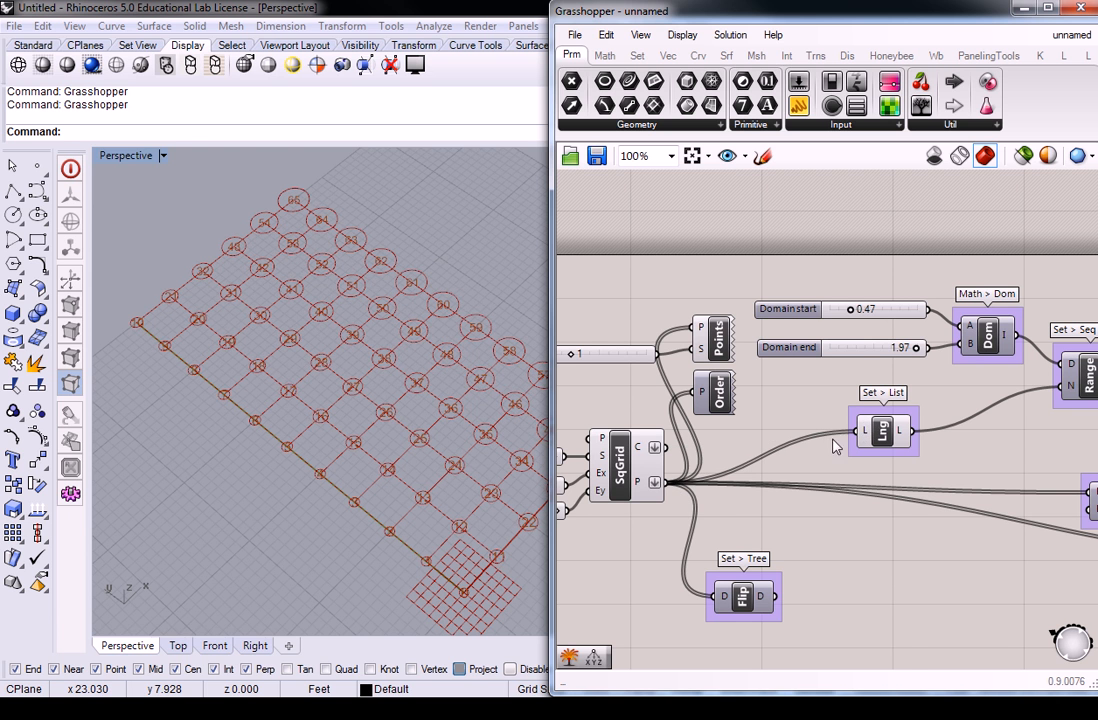
pyautogui.keyDown('shift'); pyautogui.moveTo(416, 270); pyautogui.dragTo(390, 268, button='right'); pyautogui.keyUp('shift')
# Step: Reposition the Range values panel slightly higher above the Scale component and the dial
pyautogui.scroll(-4, 1031, 408)
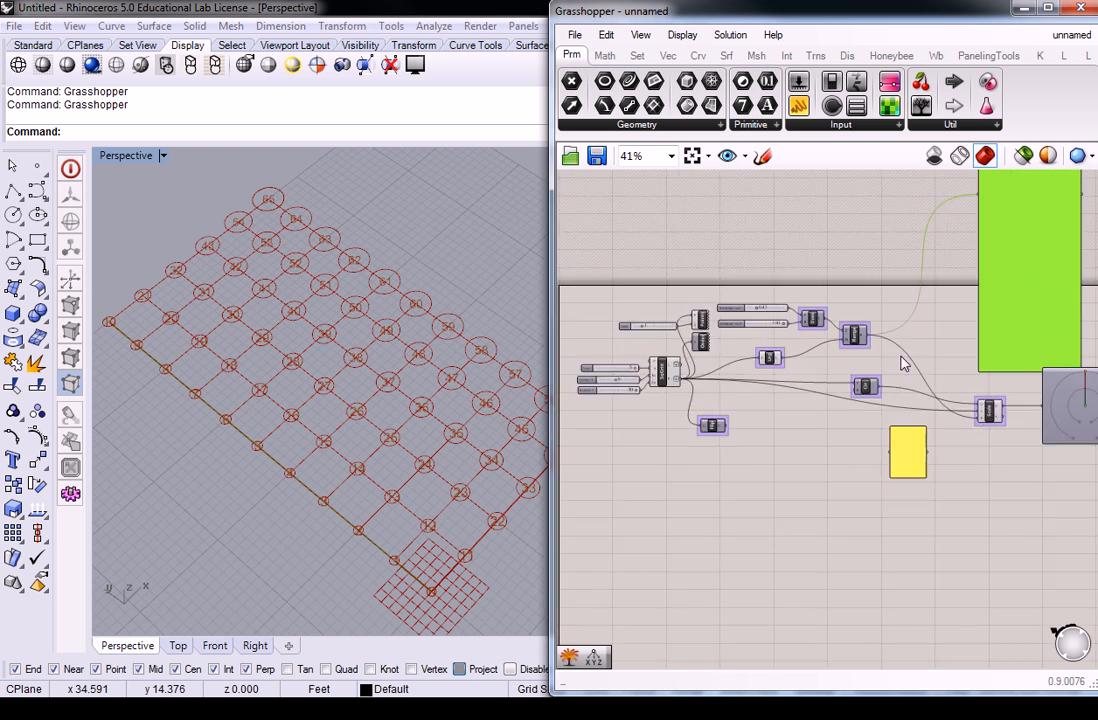
pyautogui.scroll(4, 812, 330)
pyautogui.moveTo(825, 376); pyautogui.dragTo(826, 555)
pyautogui.moveTo(908, 357); pyautogui.dragTo(869, 569, button='right')
pyautogui.moveTo(829, 560); pyautogui.dragTo(846, 326)
pyautogui.moveTo(846, 326); pyautogui.dragTo(823, 464, button='right')
# Step: Examine the updated Range values to the end of the list, then the List Length connection feeding the Range component
pyautogui.scroll(-3, 821, 400)
pyautogui.scroll(3, 815, 300)
pyautogui.moveTo(807, 276); pyautogui.dragTo(803, 542, button='right')
pyautogui.moveTo(813, 376); pyautogui.dragTo(810, 473, button='right')
pyautogui.moveTo(811, 530); pyautogui.dragTo(799, 180, button='right')
pyautogui.moveTo(809, 590); pyautogui.dragTo(880, 180, button='right')
pyautogui.moveTo(870, 260); pyautogui.dragTo(906, 170, button='right')
pyautogui.click(751, 360)
pyautogui.scroll(-2, 743, 404)
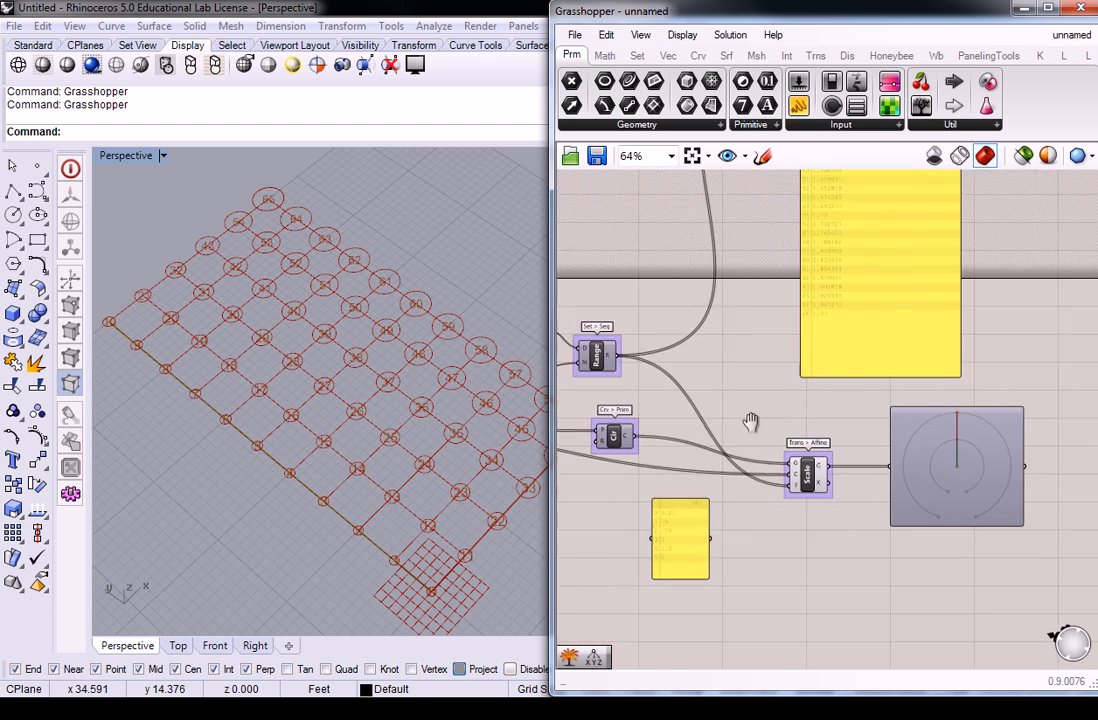
pyautogui.moveTo(716, 424); pyautogui.dragTo(850, 391, button='right')
pyautogui.scroll(1, 802, 398)
pyautogui.moveTo(769, 373); pyautogui.dragTo(811, 399, button='right')
pyautogui.scroll(-1, 899, 408)
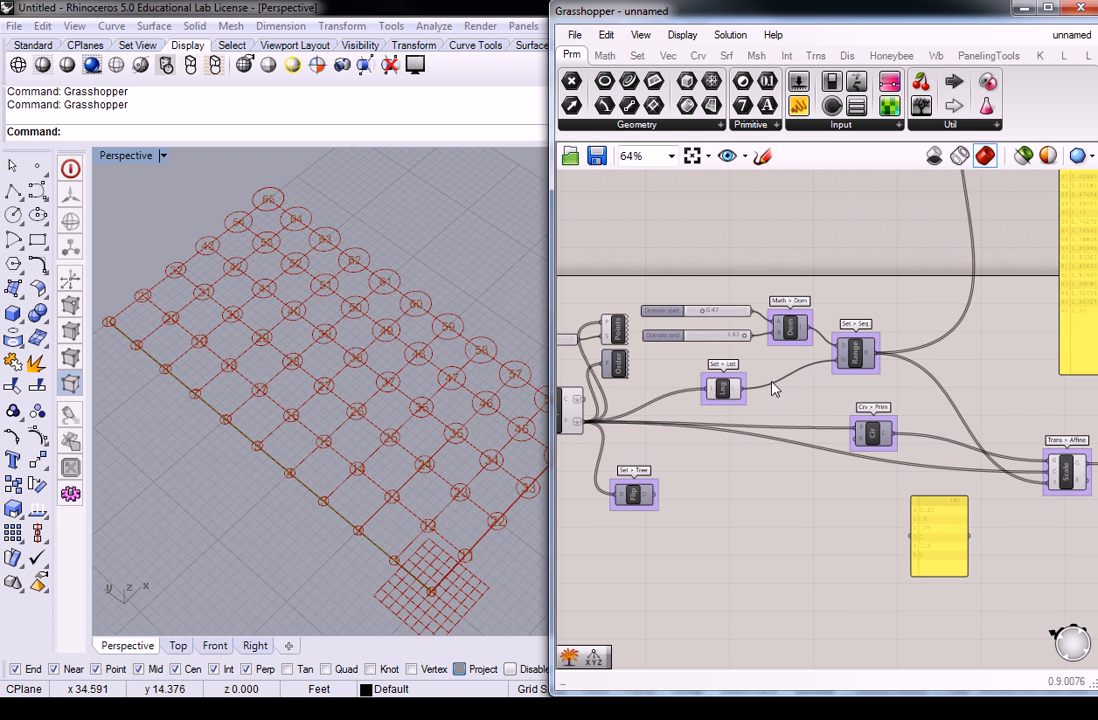